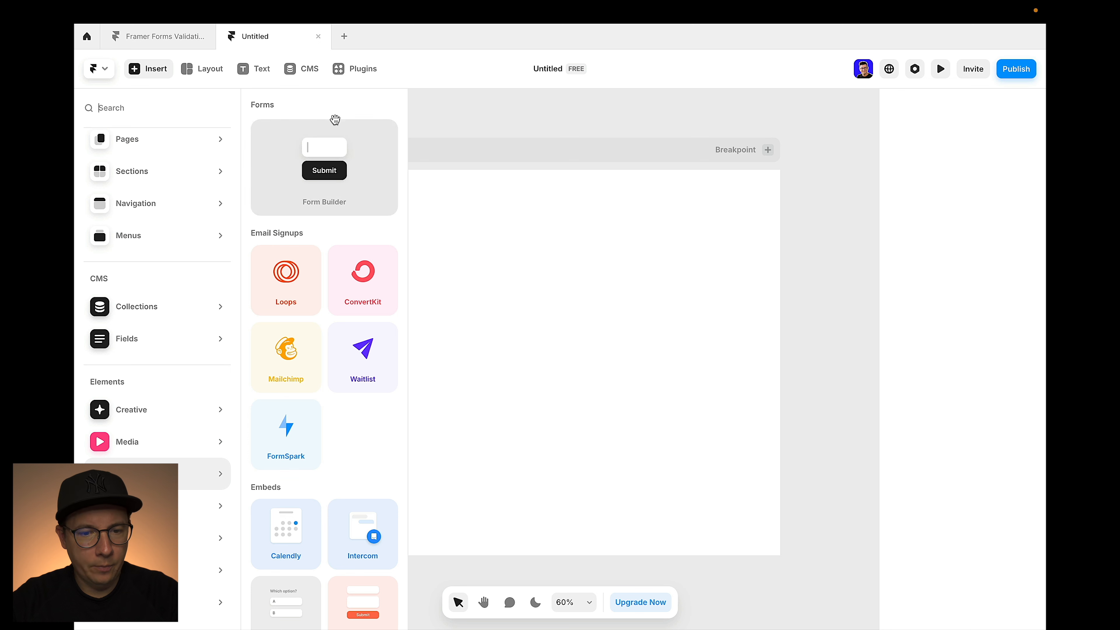
Insert the Form Builder form and drag it into the Desktop page frame
left_click(338, 156)
scroll(567, 269, "right", 5)
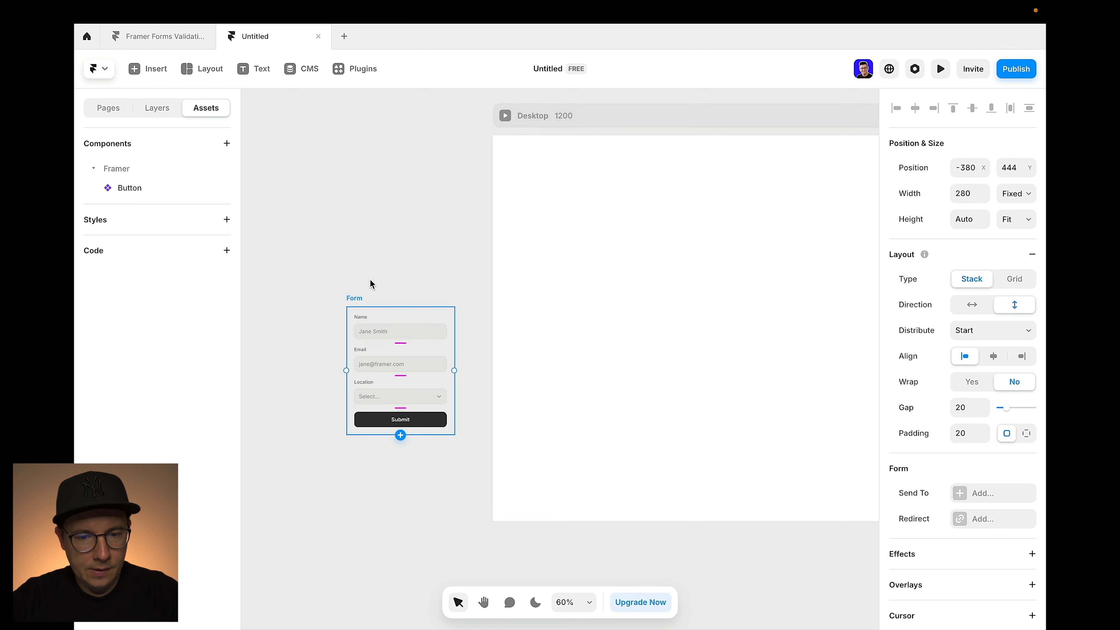
scroll(360, 225, "right", 2)
left_click_drag(305, 302, 663, 246)
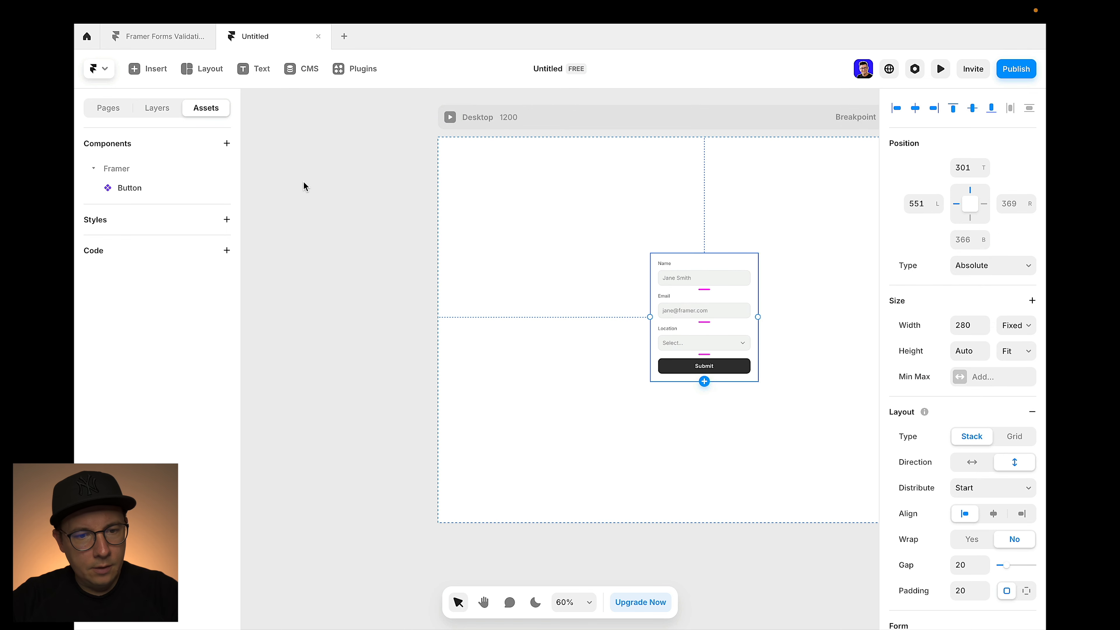
Browse the Pages, Assets and Layers panels, then select the form's Submit button
left_click(116, 113)
left_click(202, 113)
left_click(126, 176)
left_click(157, 109)
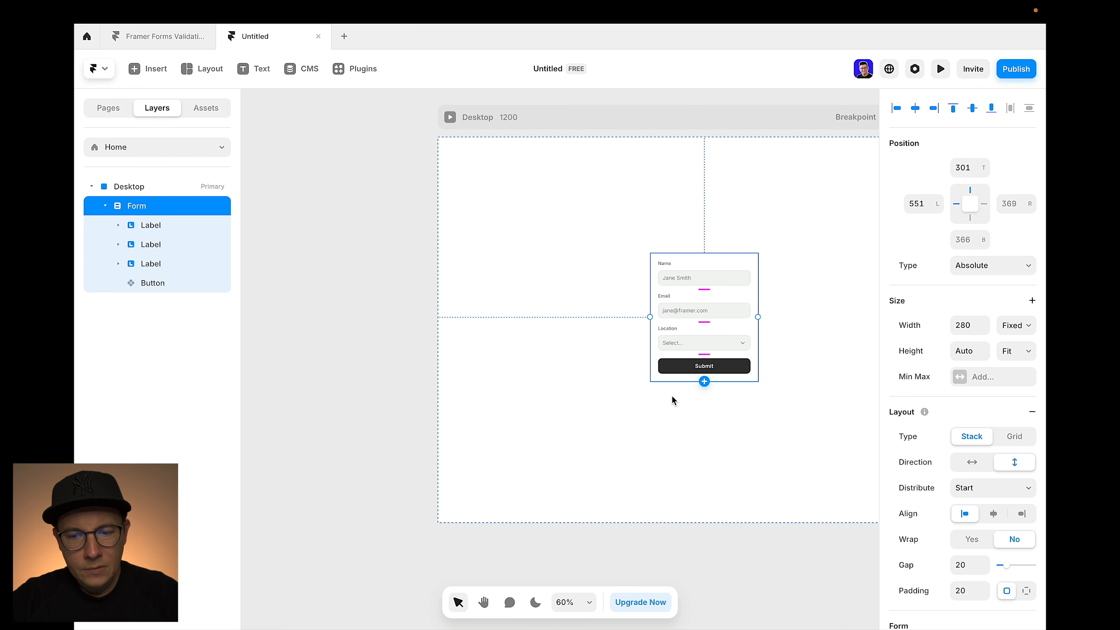
left_click(664, 369)
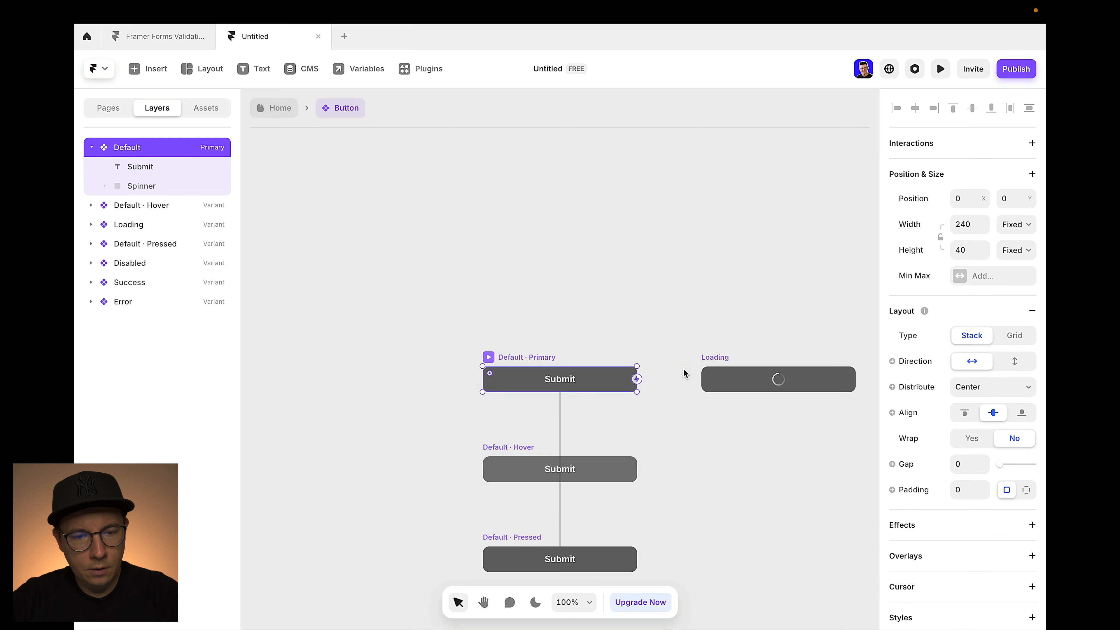
Edit the Submit button component and pan through its variants, selecting the Success variant's Thank you text
double_click(684, 368)
scroll(624, 417, "down", 3)
scroll(624, 417, "right", 2)
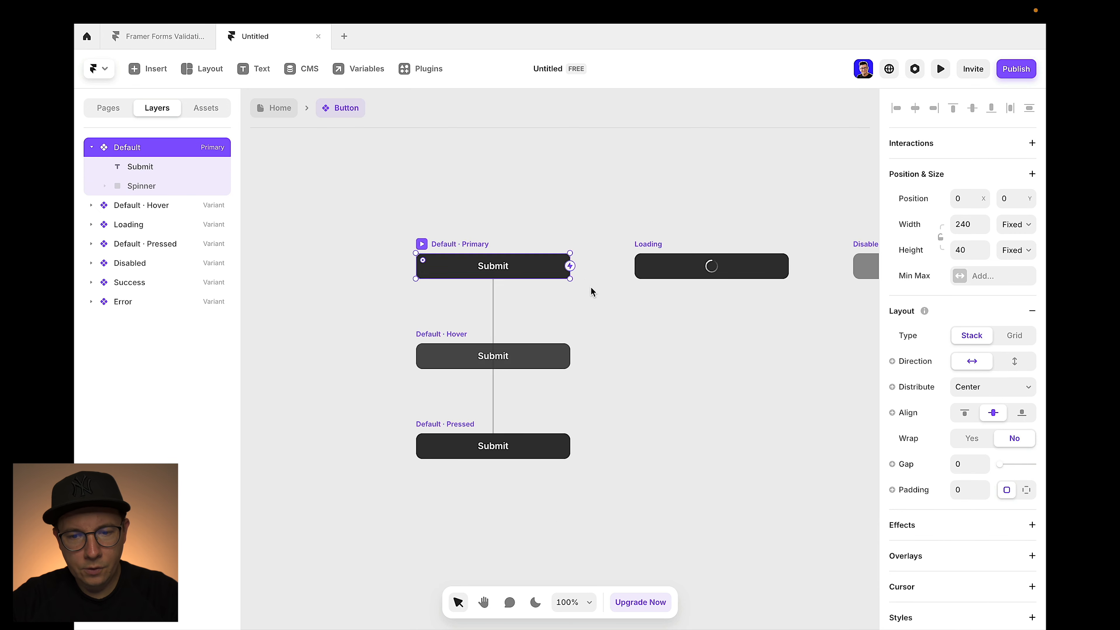
scroll(500, 248, "right", 4)
scroll(568, 285, "right", 6)
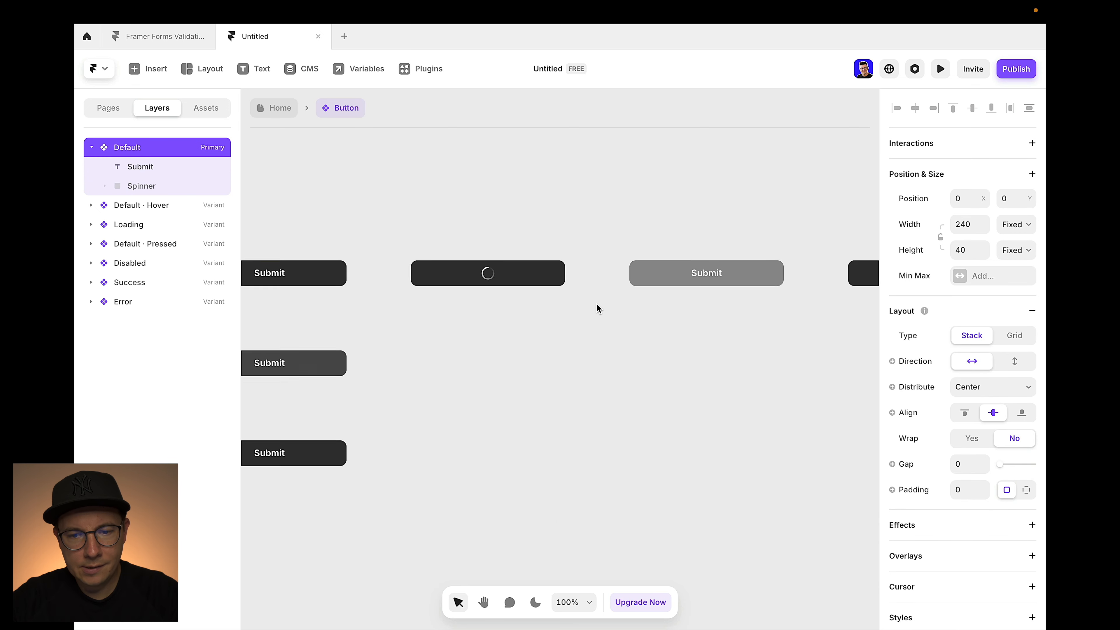
scroll(688, 313, "right", 4)
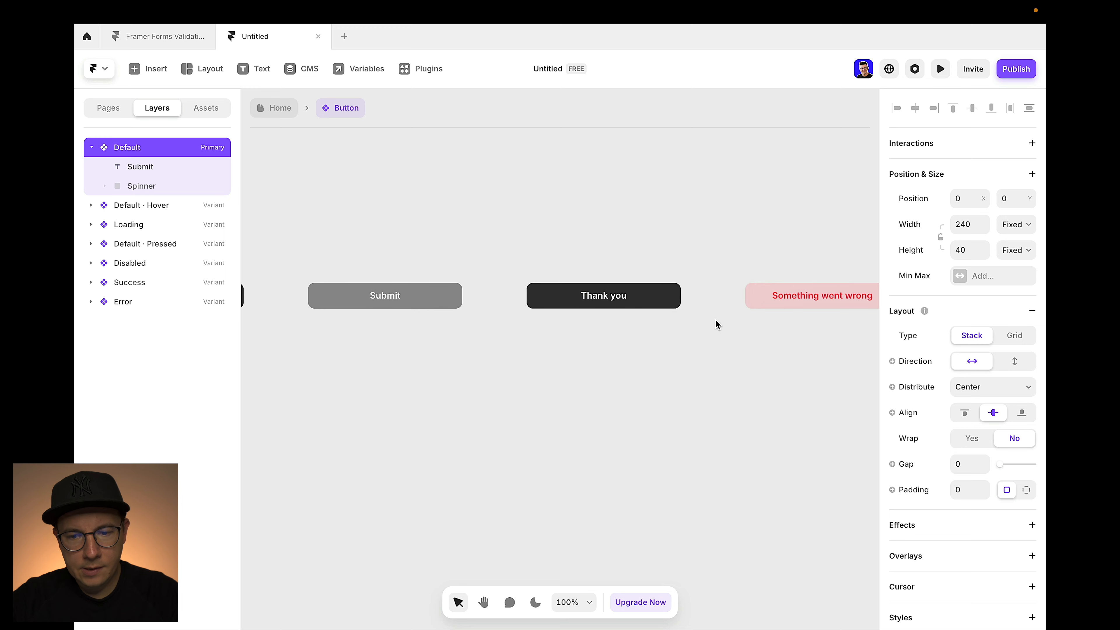
scroll(696, 295, "left", 3)
scroll(705, 302, "left", 2)
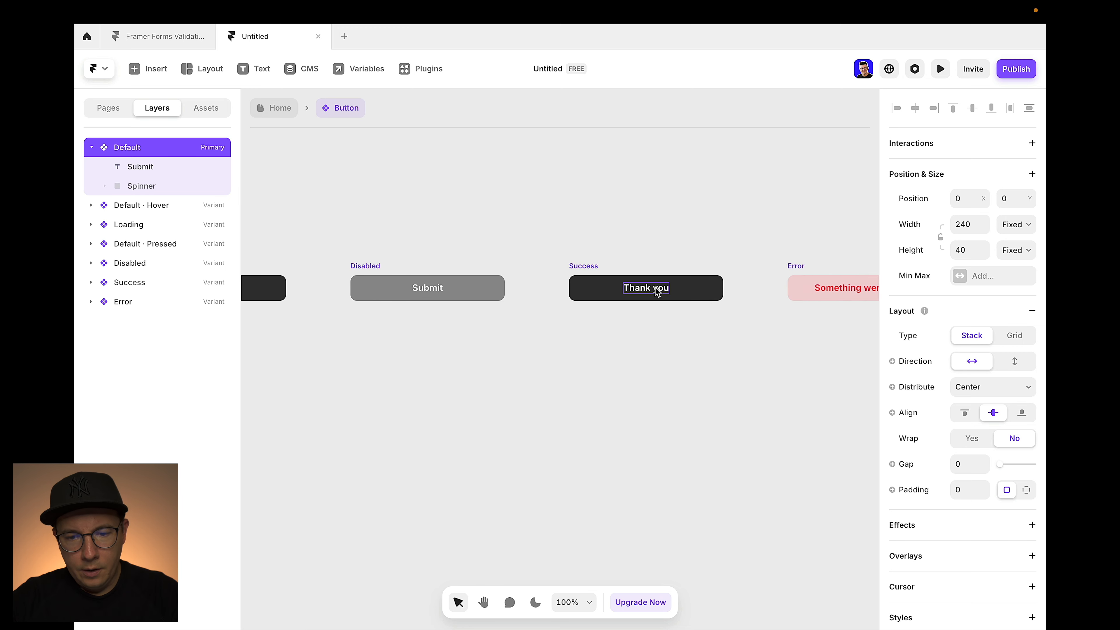
double_click(646, 287)
scroll(1015, 508, "down", 5)
scroll(1015, 511, "down", 3)
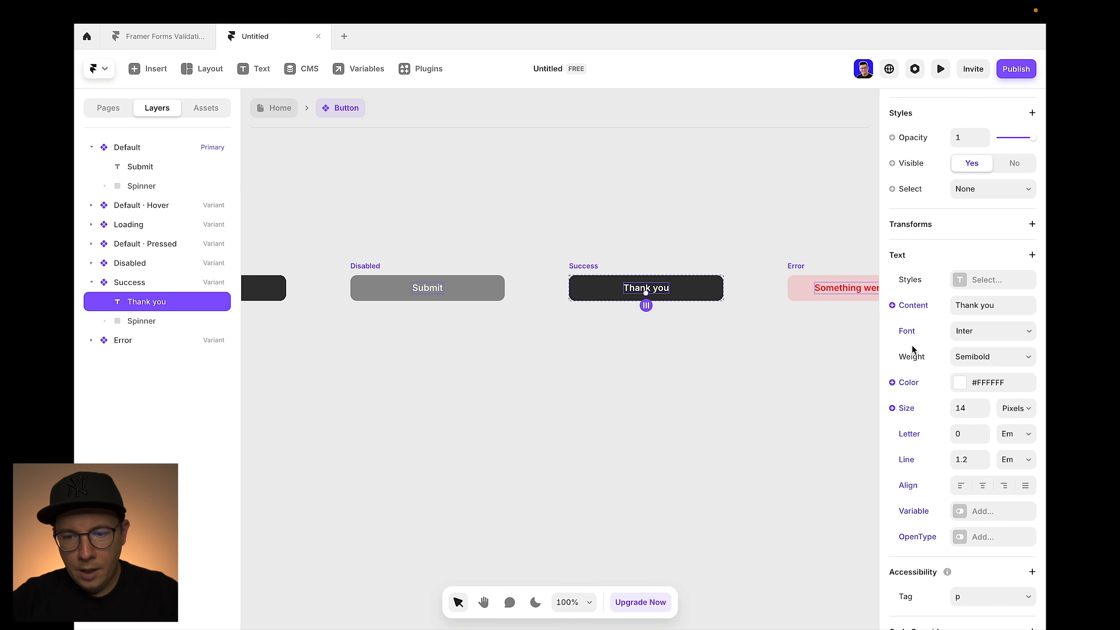
scroll(626, 215, "left", 5)
scroll(625, 215, "left", 5)
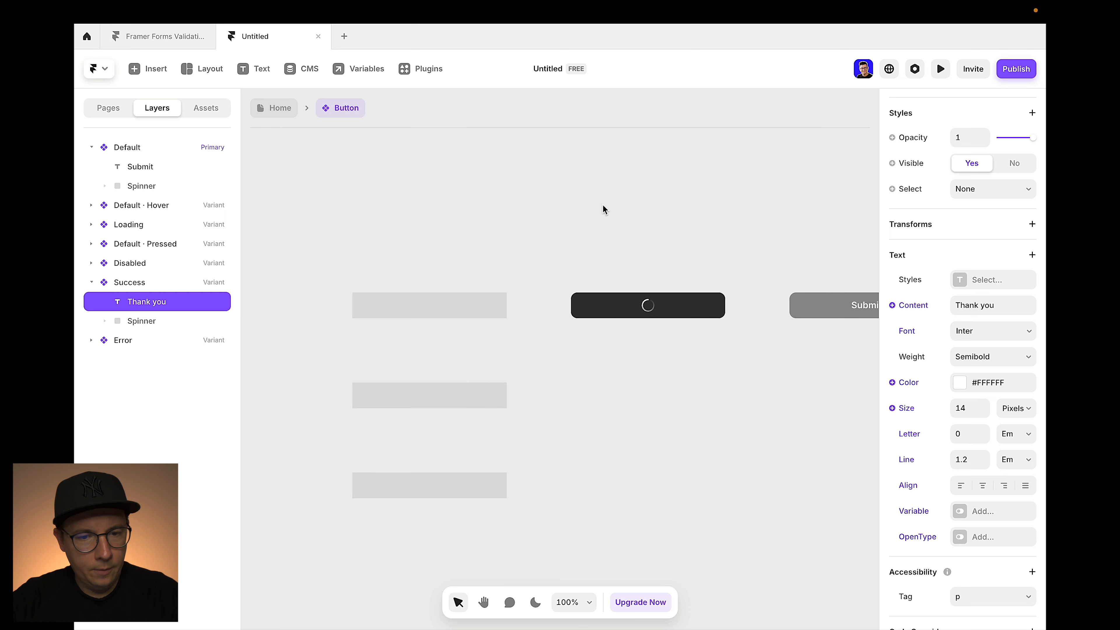
Return to the Home page and center the form horizontally and vertically on the Desktop page
left_click(274, 108)
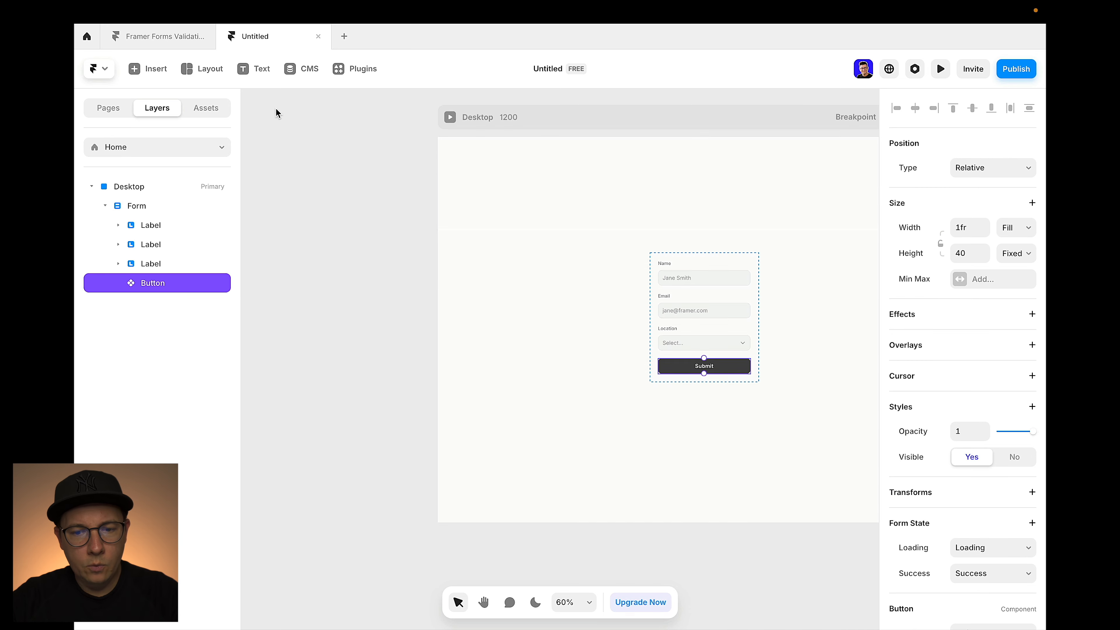
scroll(480, 200, "right", 2)
left_click(547, 232)
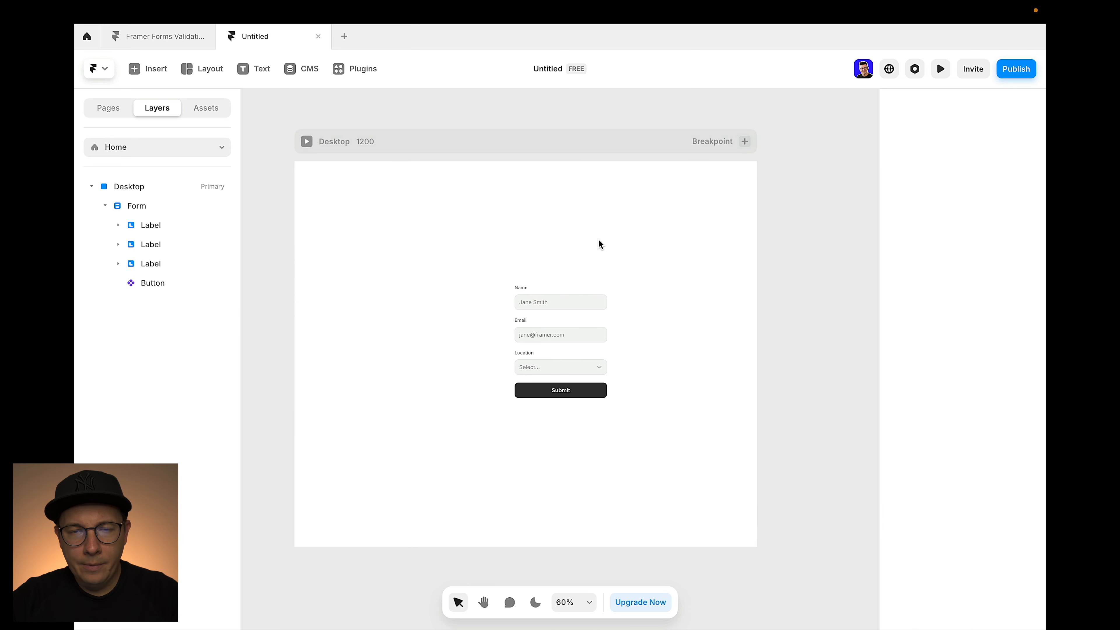
scroll(599, 240, "left", 2)
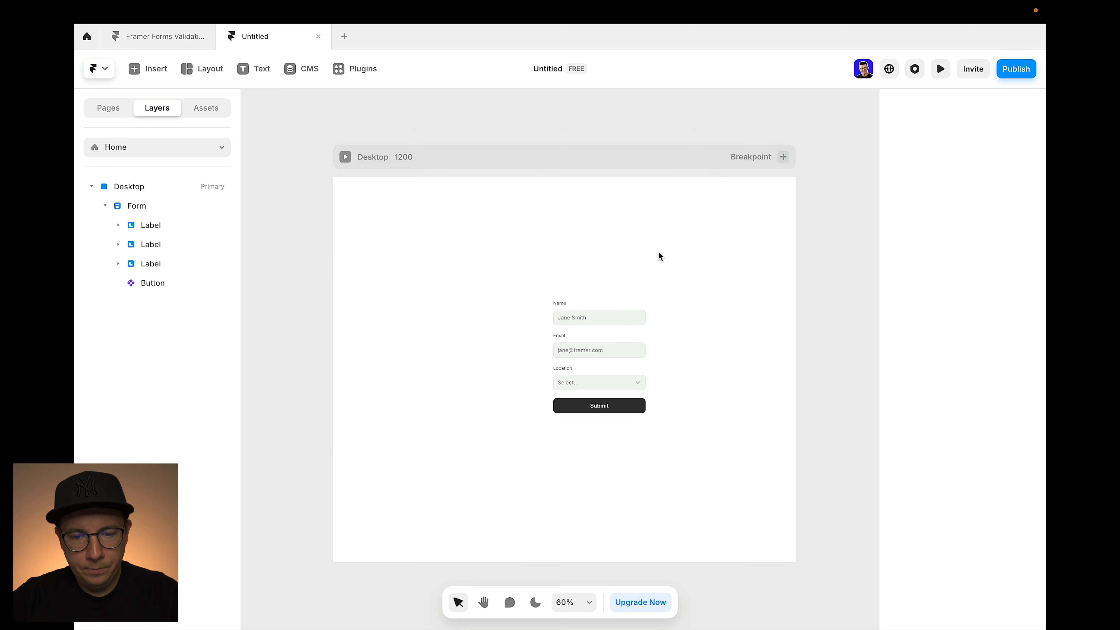
scroll(648, 252, "left", 2)
left_click(653, 278)
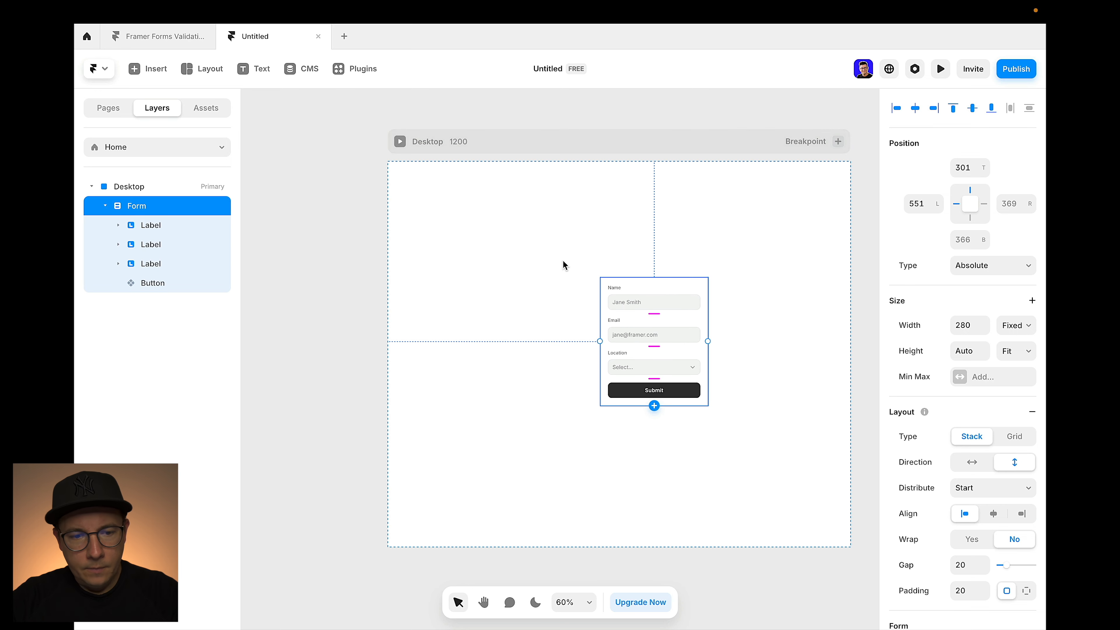
left_click(916, 108)
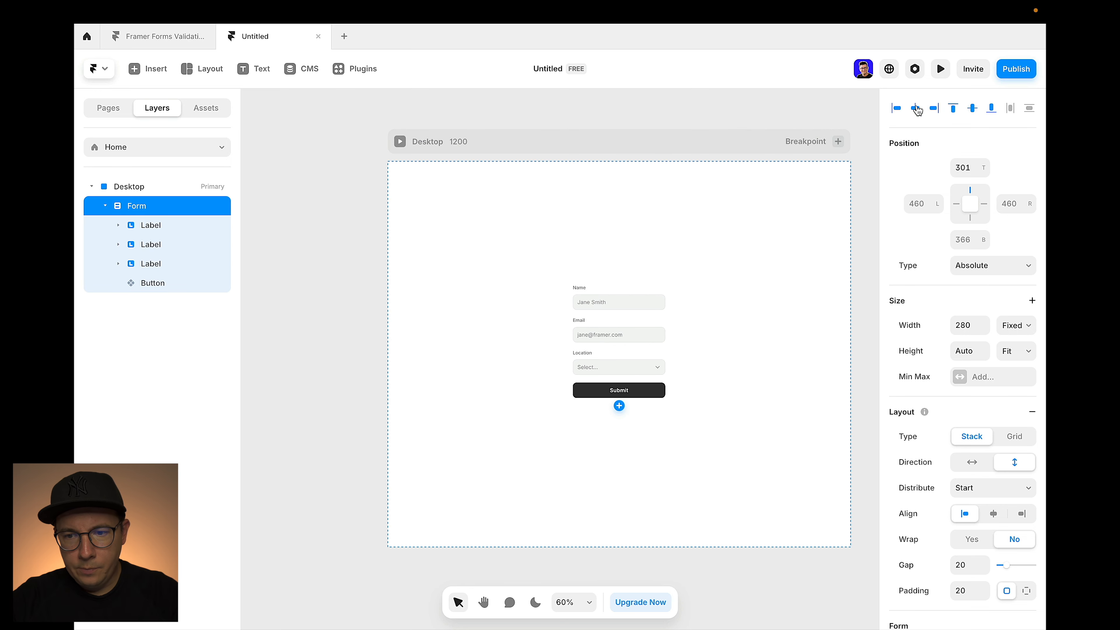
left_click(972, 109)
Fill the Desktop page background with light grey #EBEBEB
scroll(536, 185, "right", 2)
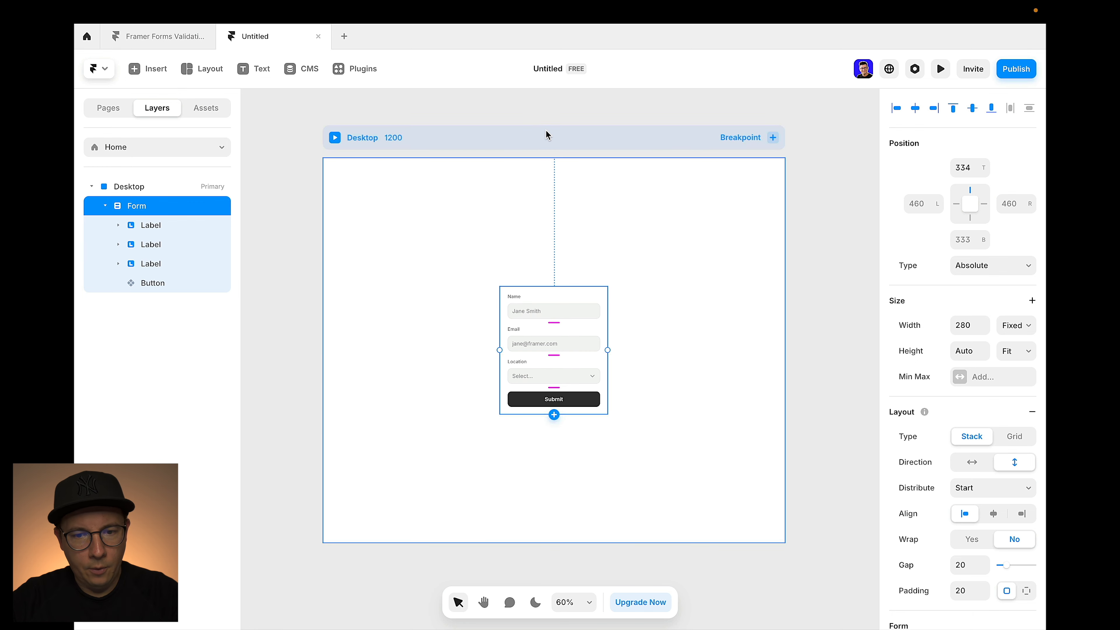
left_click(682, 172)
left_click(962, 373)
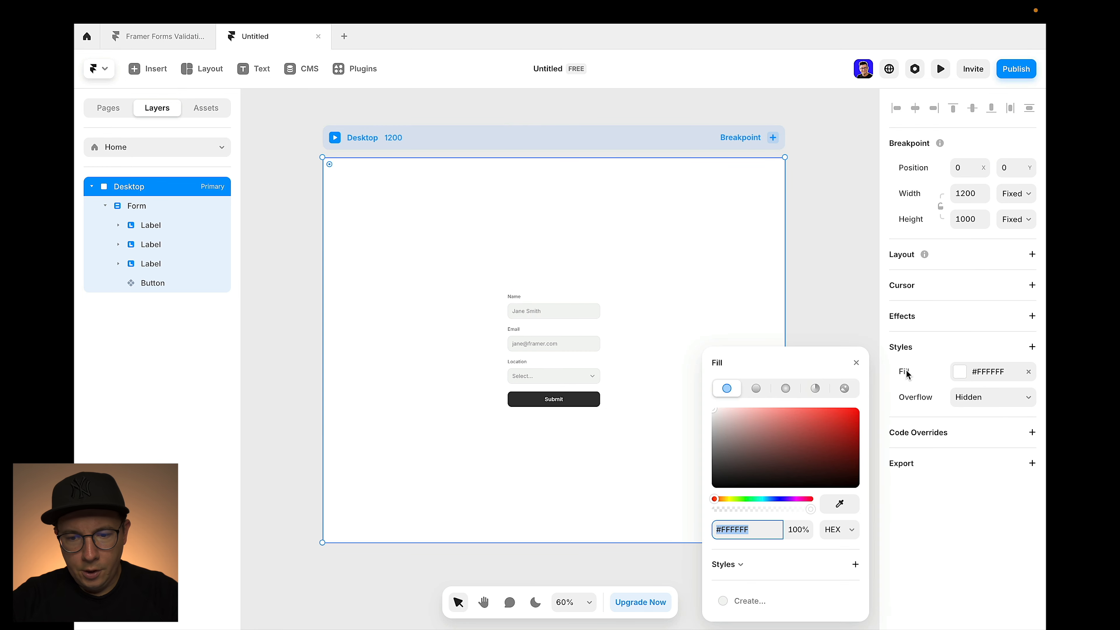
left_click_drag(719, 412, 705, 416)
Give the form a white #FFFFFF fill so it shows as a card
left_click(548, 293)
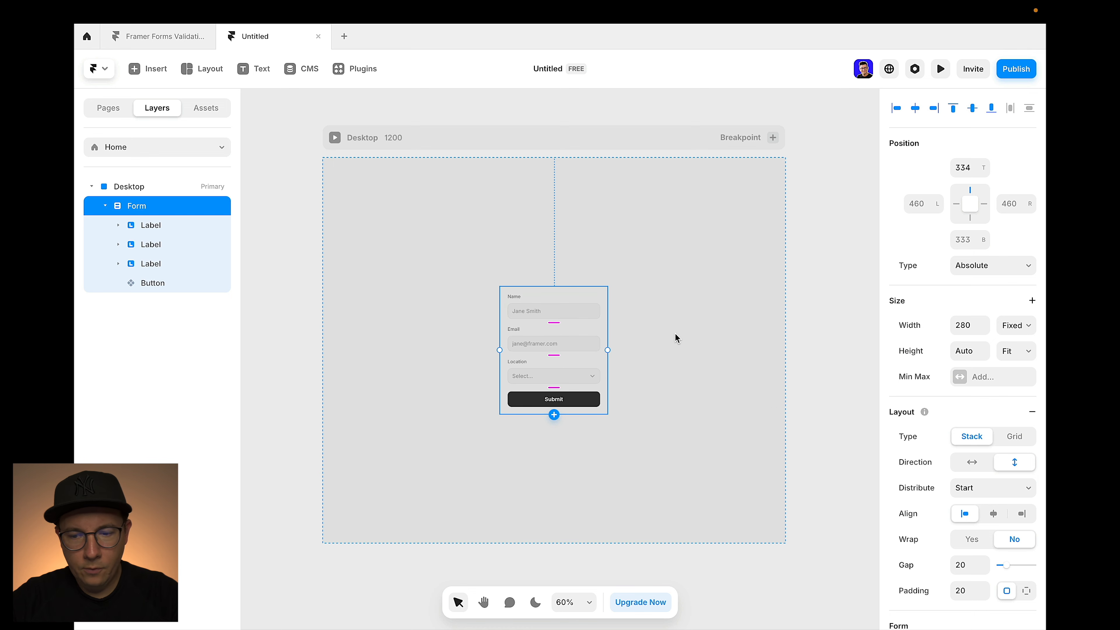
scroll(1010, 461, "down", 10)
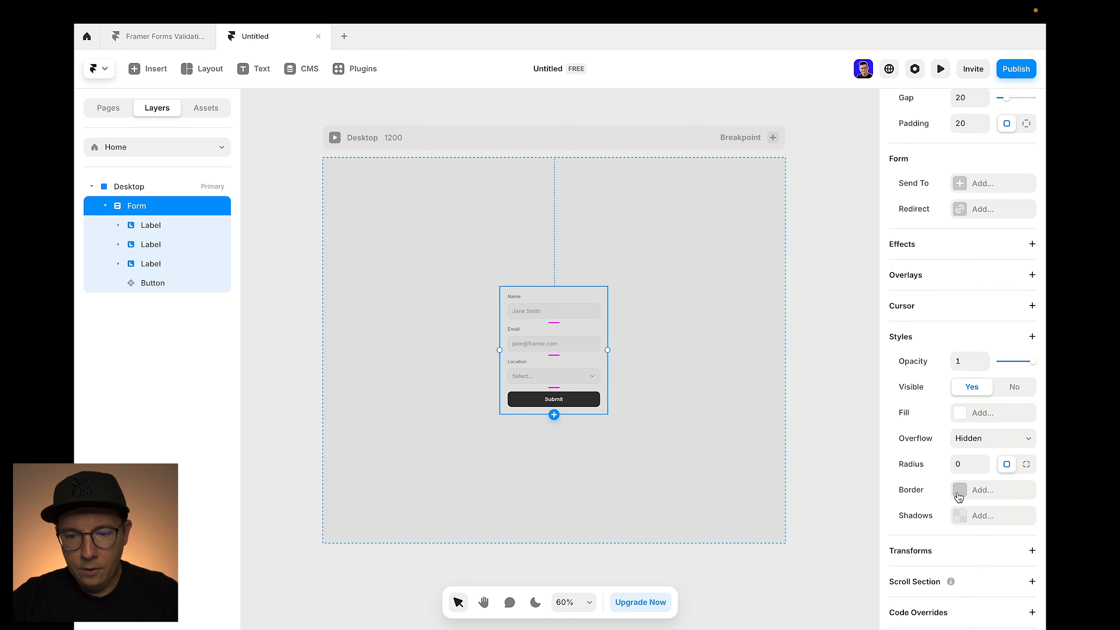
scroll(958, 496, "down", 2)
left_click(961, 383)
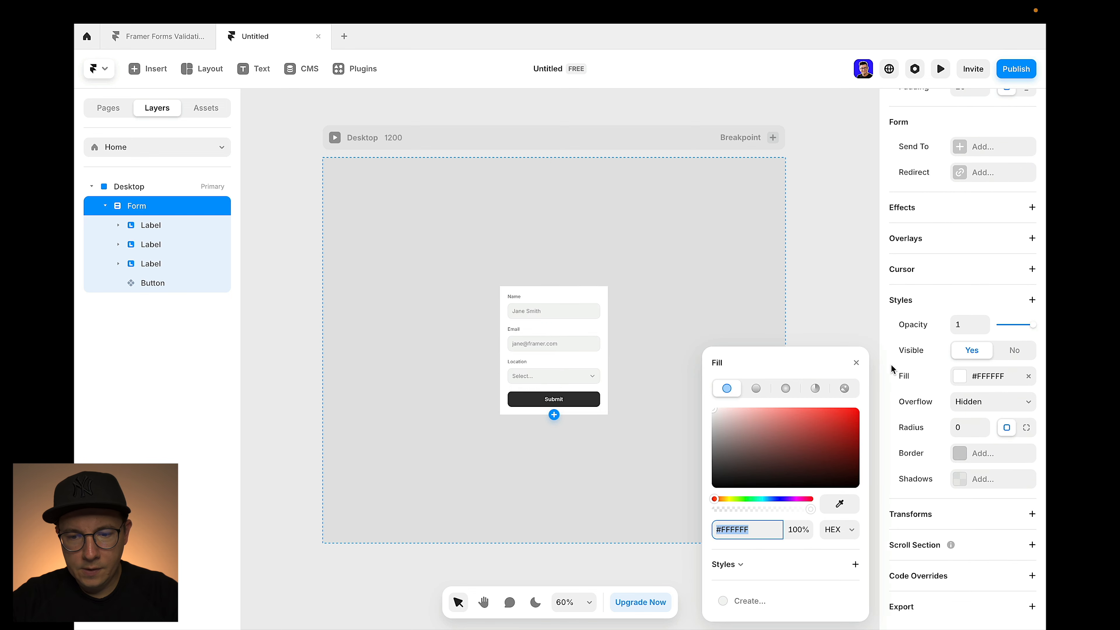
left_click(686, 226)
left_click(559, 288)
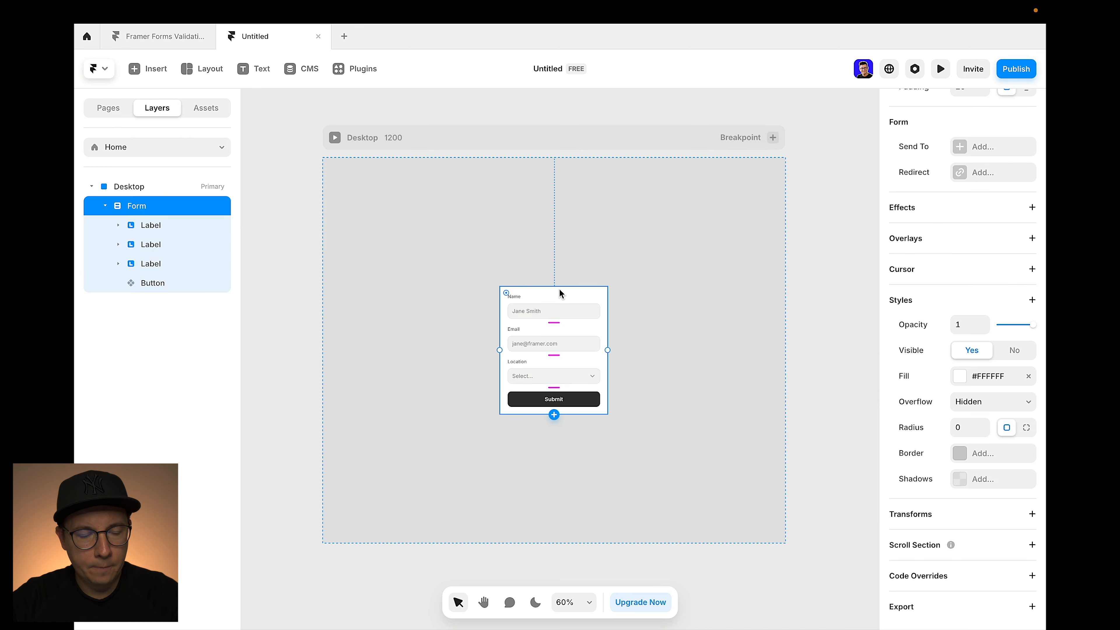
left_click(679, 315)
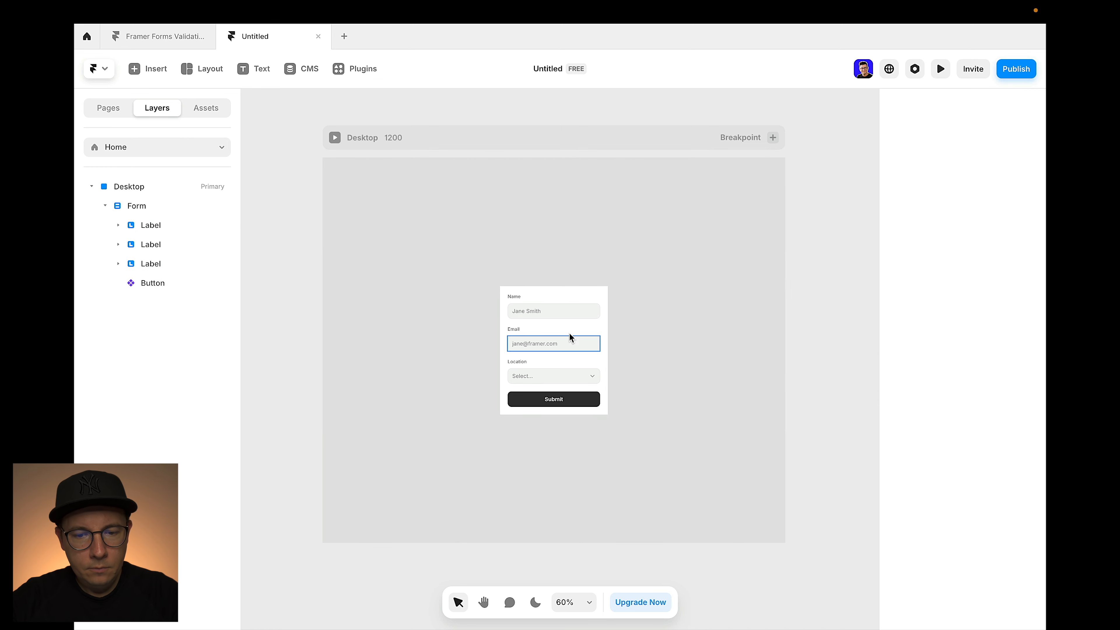
scroll(602, 343, "up", 5)
Delete the Location field group from the form
scroll(604, 343, "up", 1)
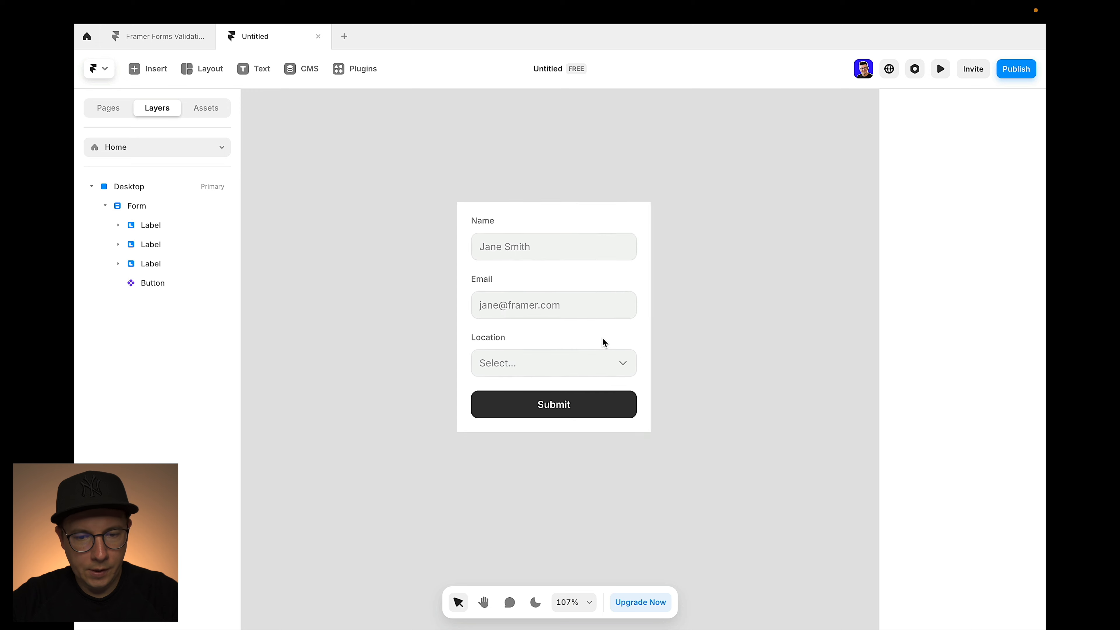
double_click(541, 344)
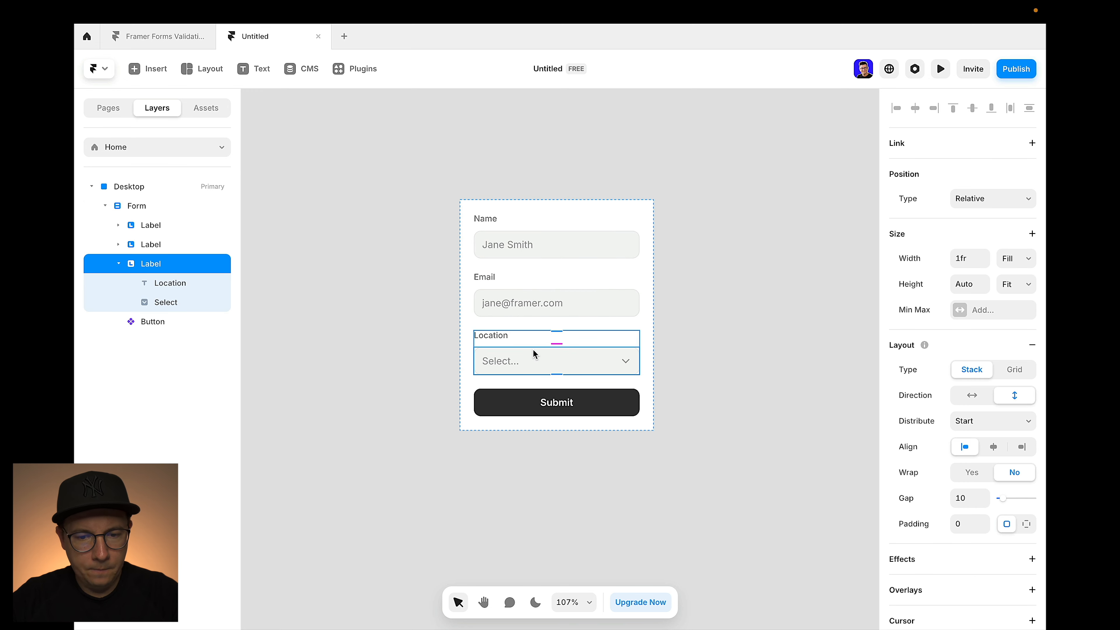
key("BackSpace")
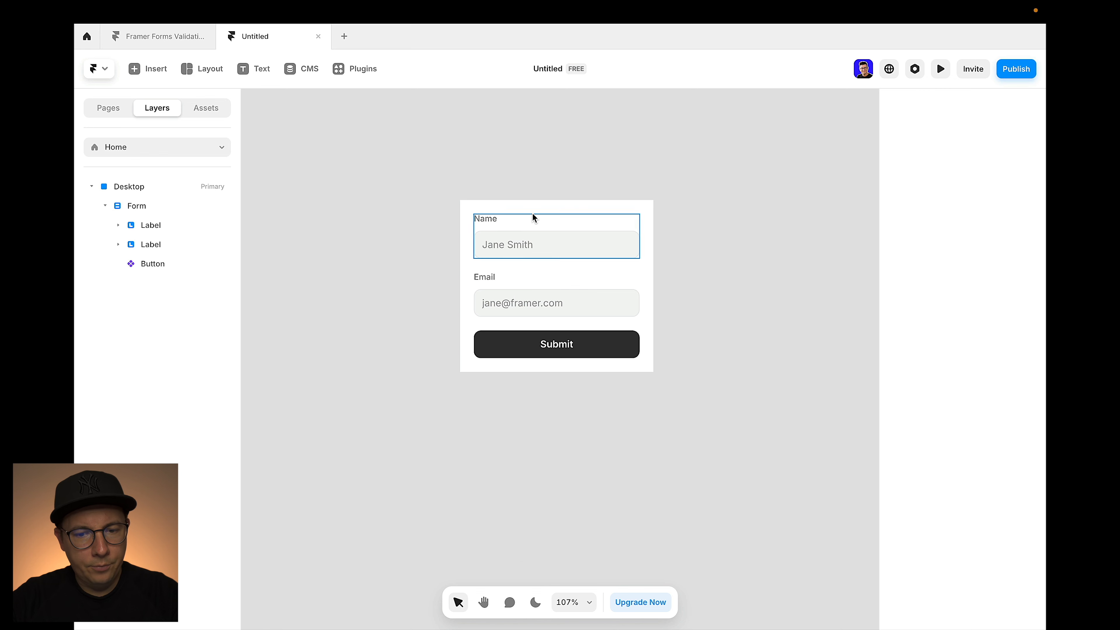
Add a new Text field to the form above the Submit button
left_click(536, 204)
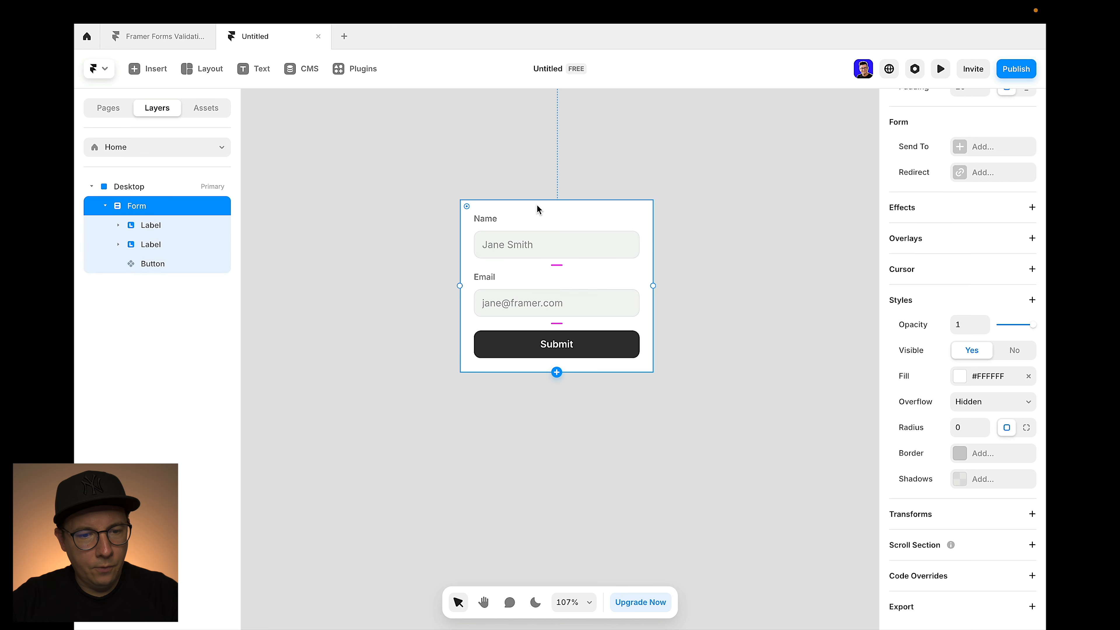
left_click(558, 376)
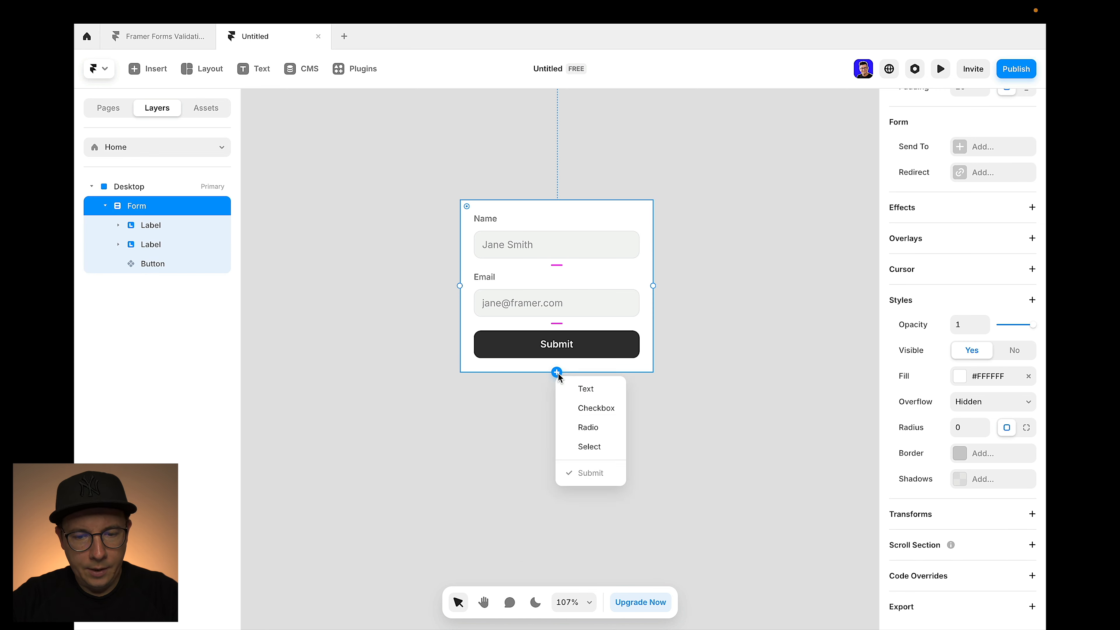
left_click(584, 390)
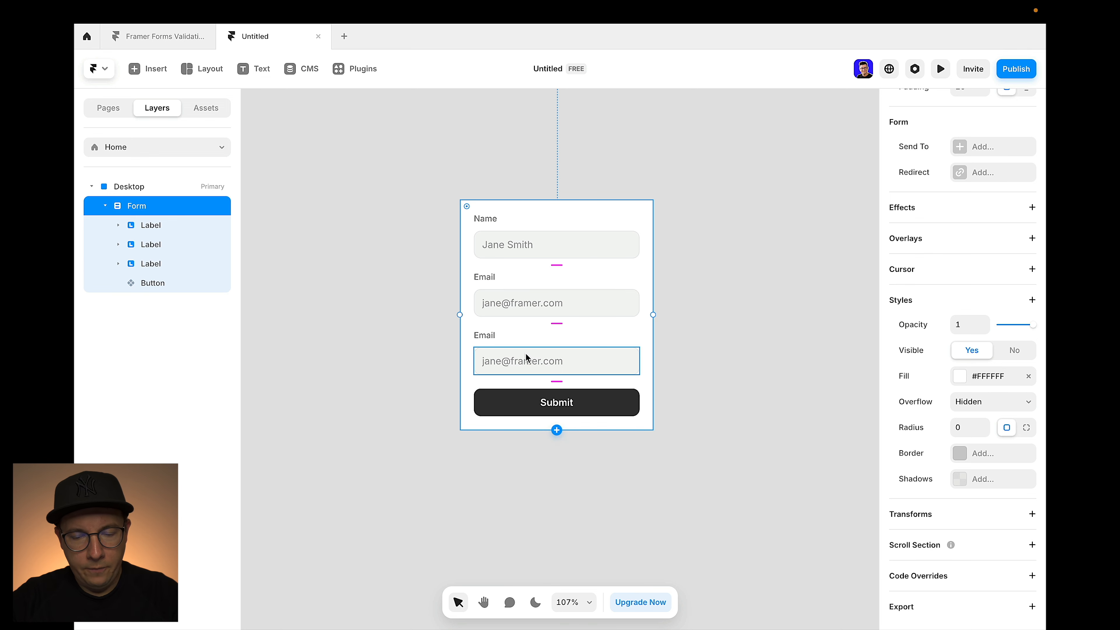
left_click(595, 341)
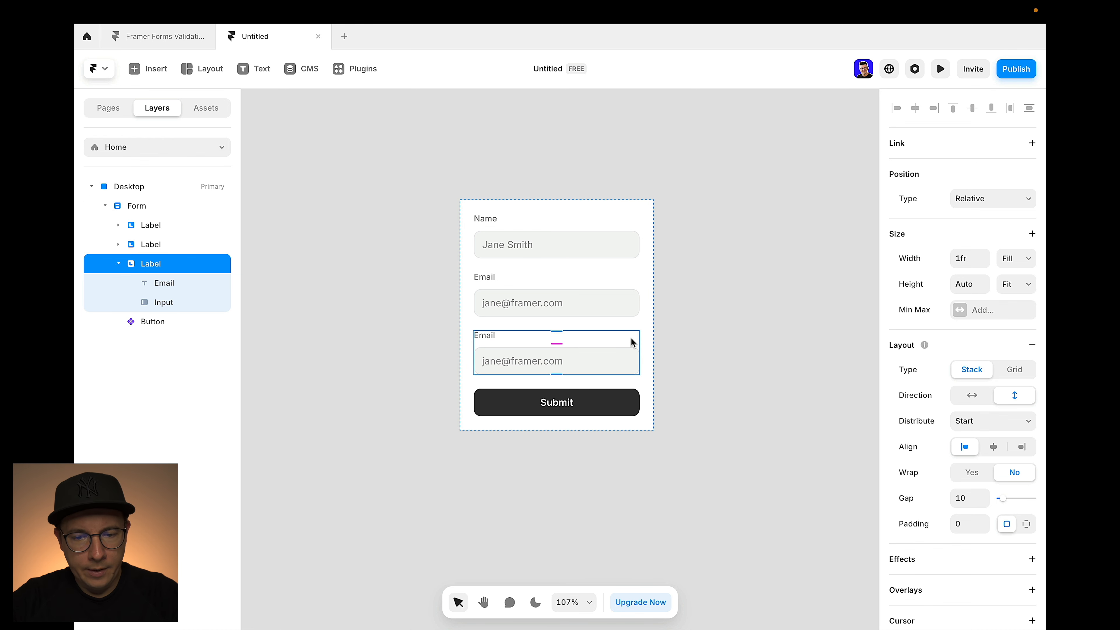
Set the new input's type to Phone Number and its field name to tel
left_click(709, 355)
left_click(568, 366)
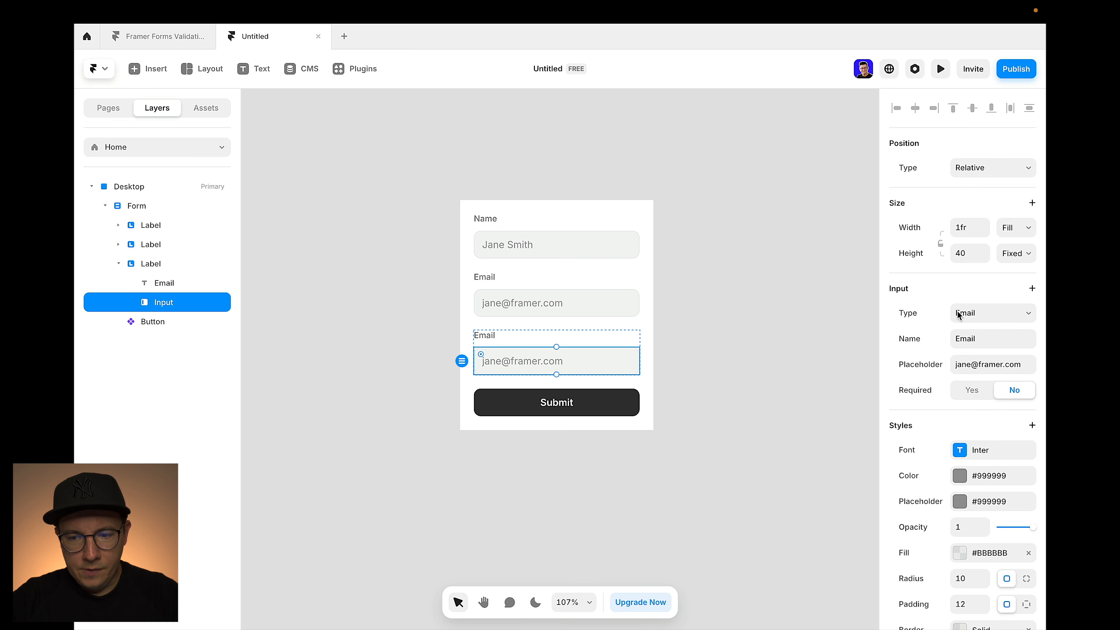
left_click(981, 315)
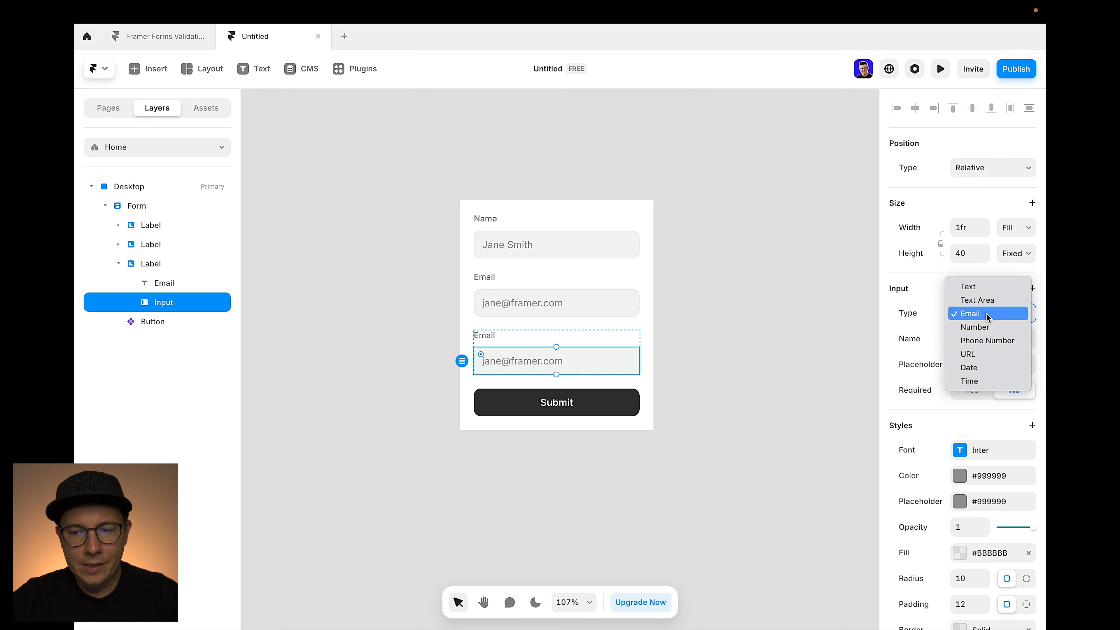
left_click(987, 341)
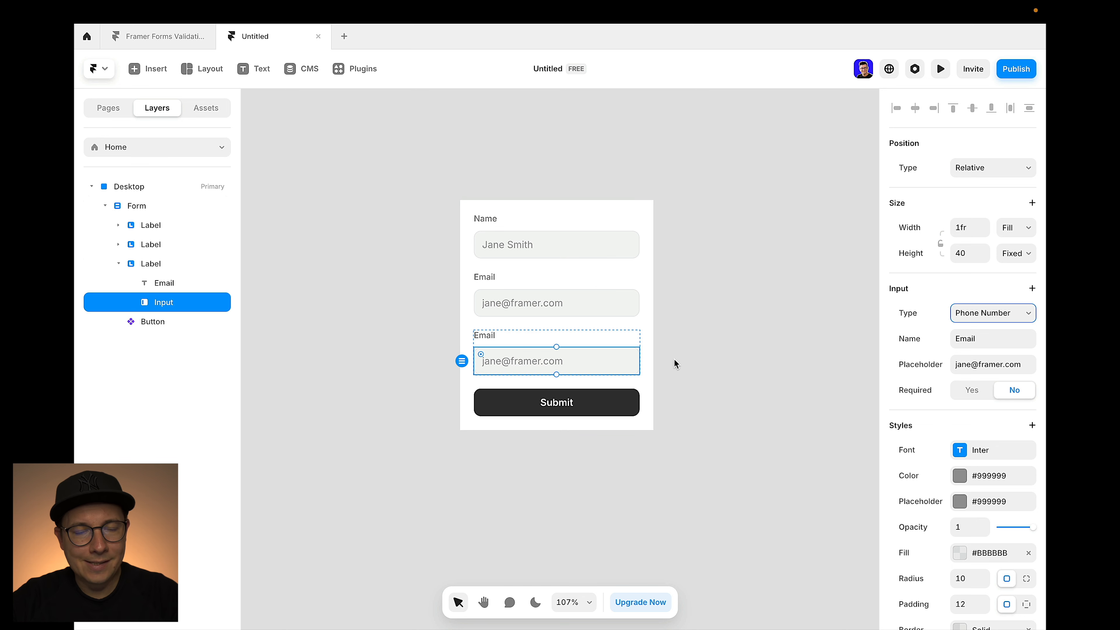
left_click(990, 340)
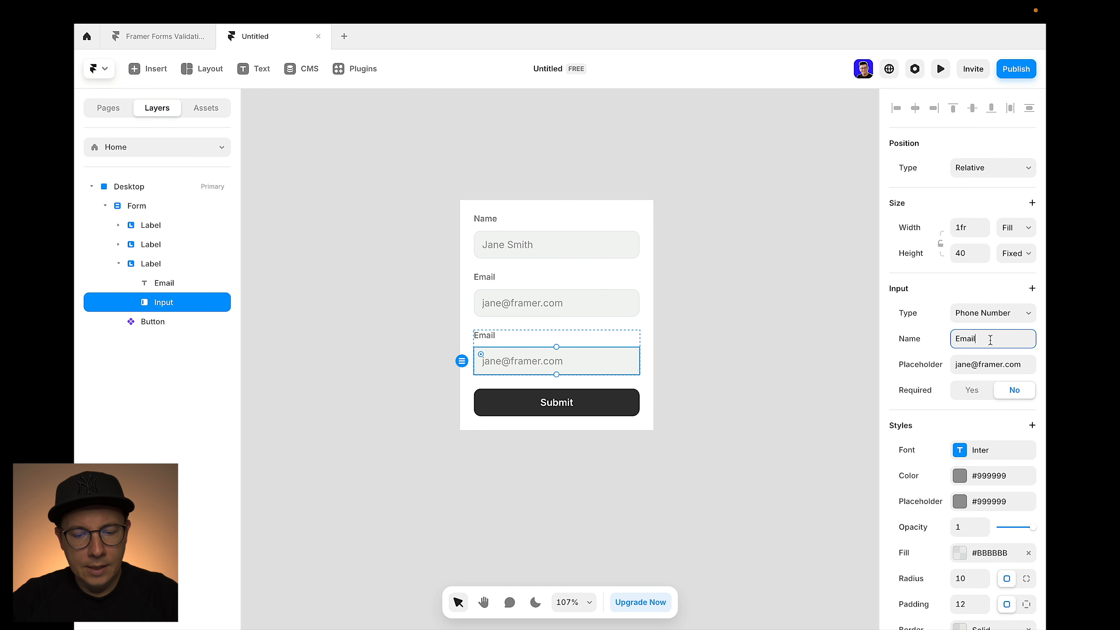
key("super+a")
type("tel")
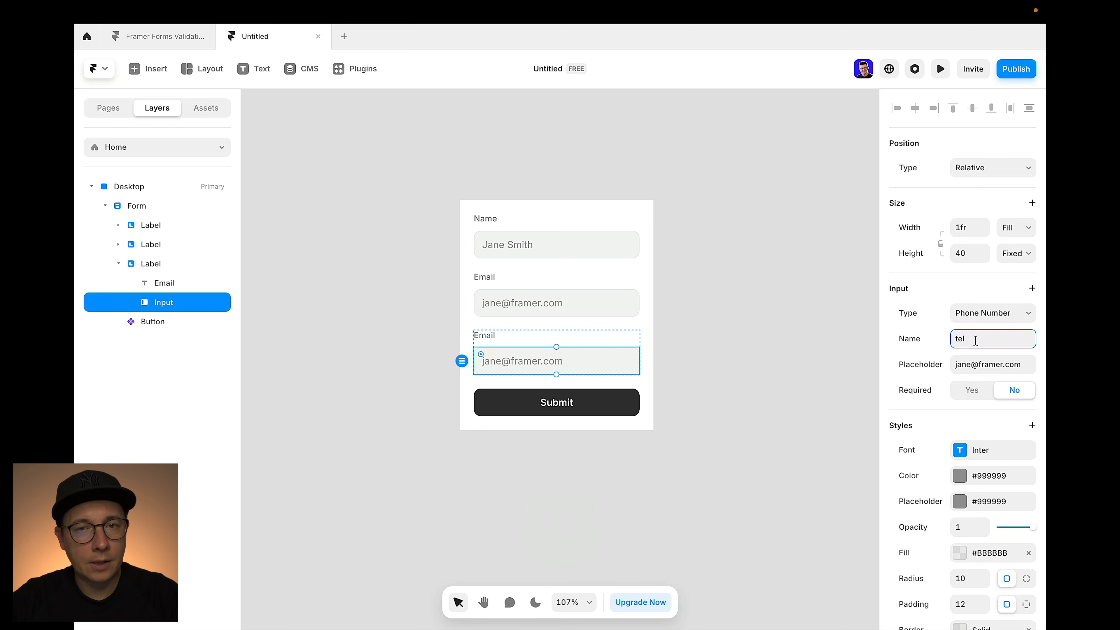
left_click(976, 364)
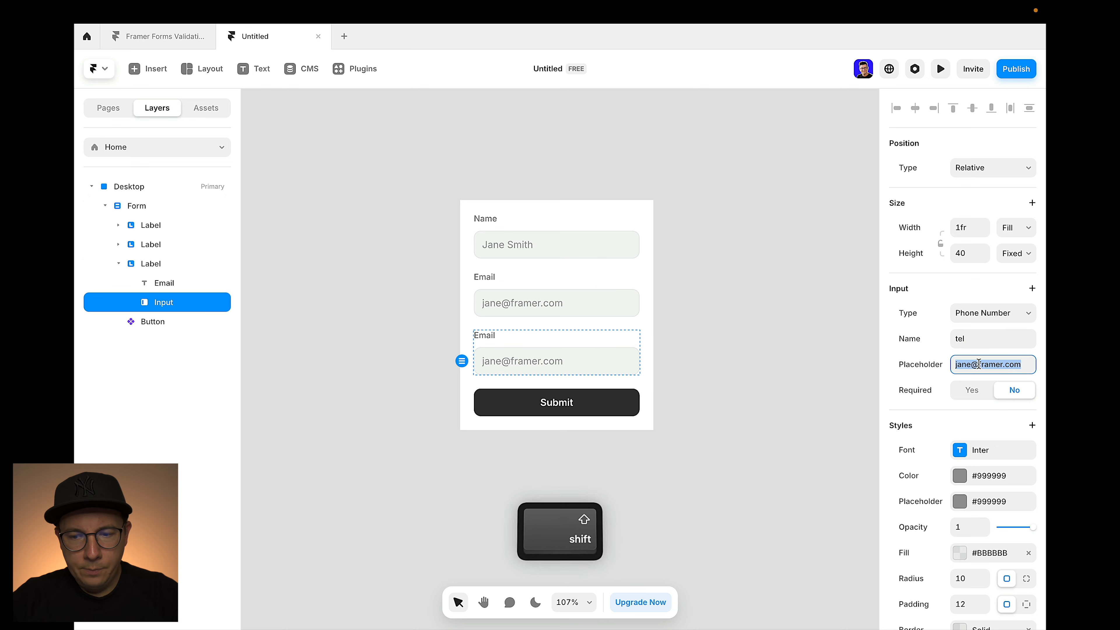
type("+1 ()")
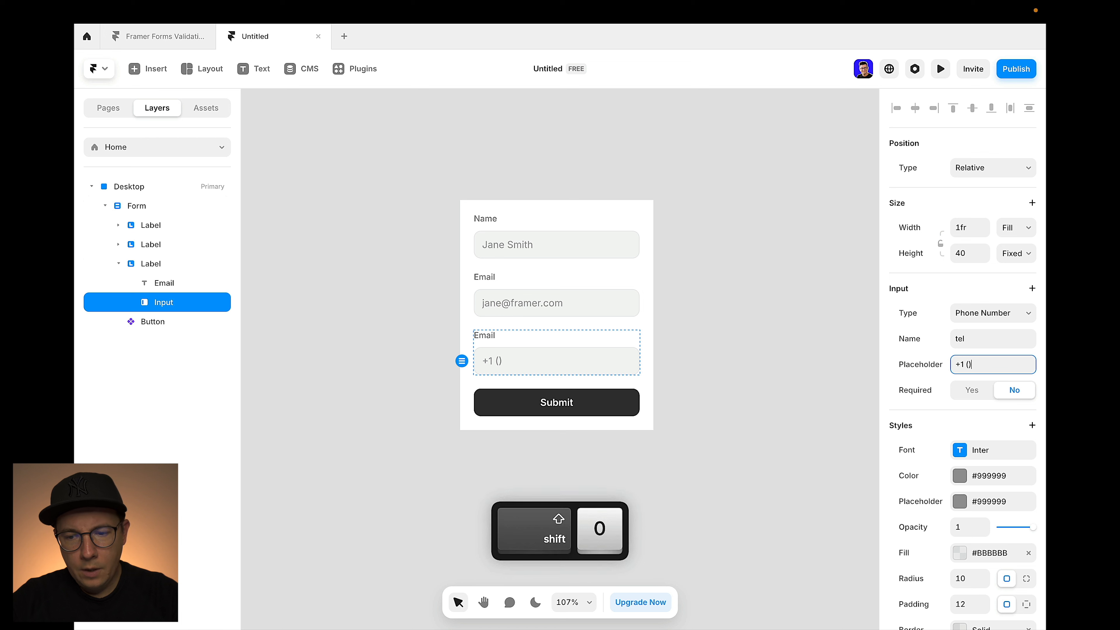
key("Left")
type("000")
key("Right")
type("000 ")
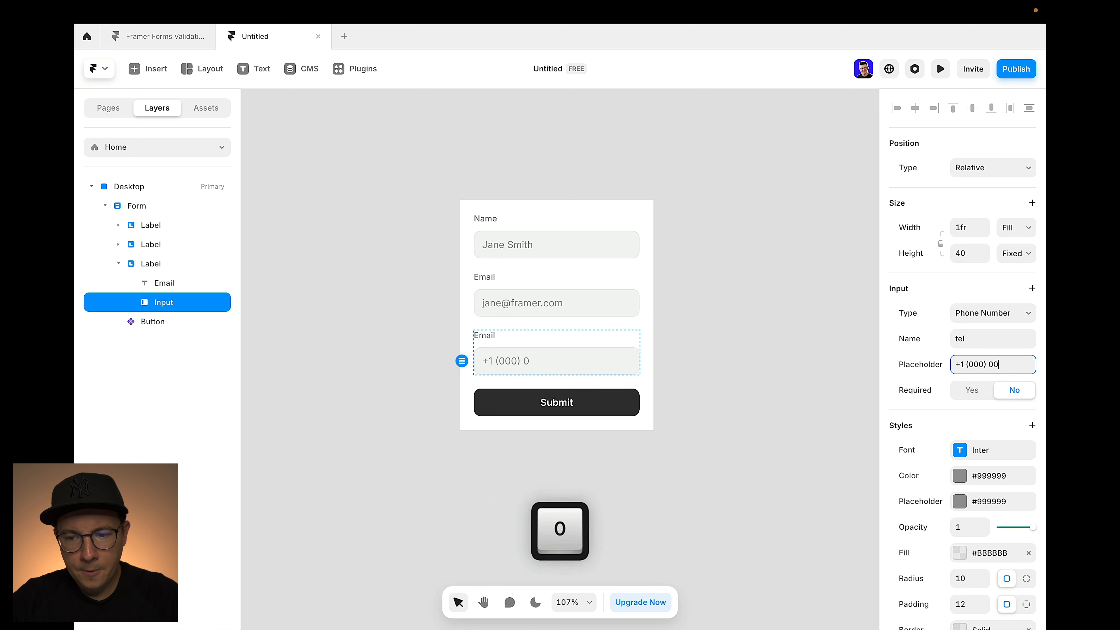
type("00 00")
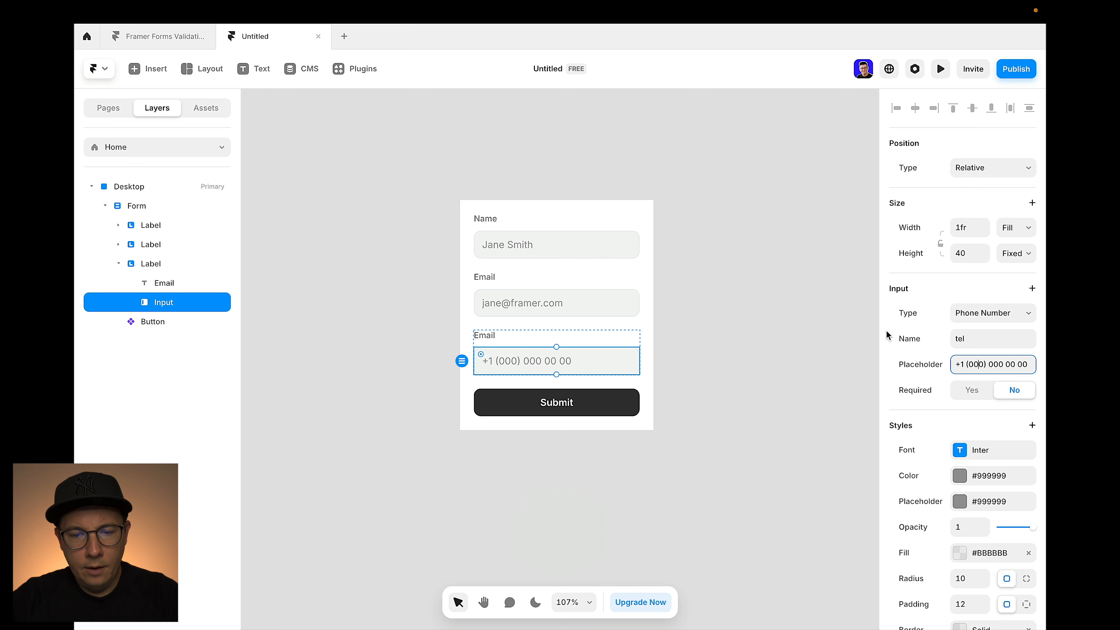
left_click(812, 320)
left_click(530, 357)
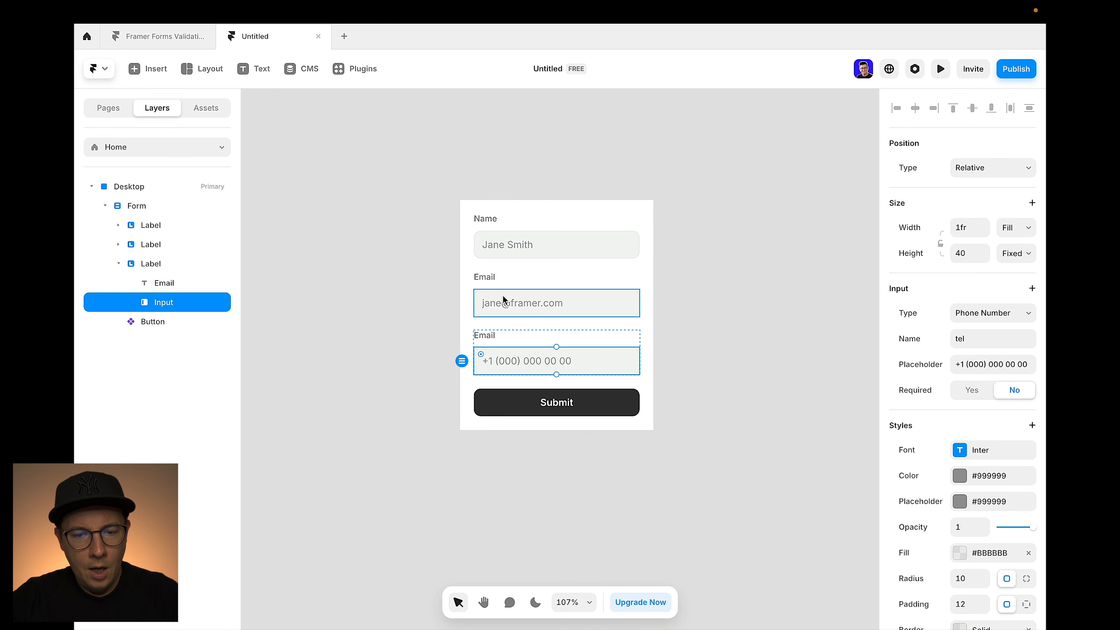
left_click(476, 335)
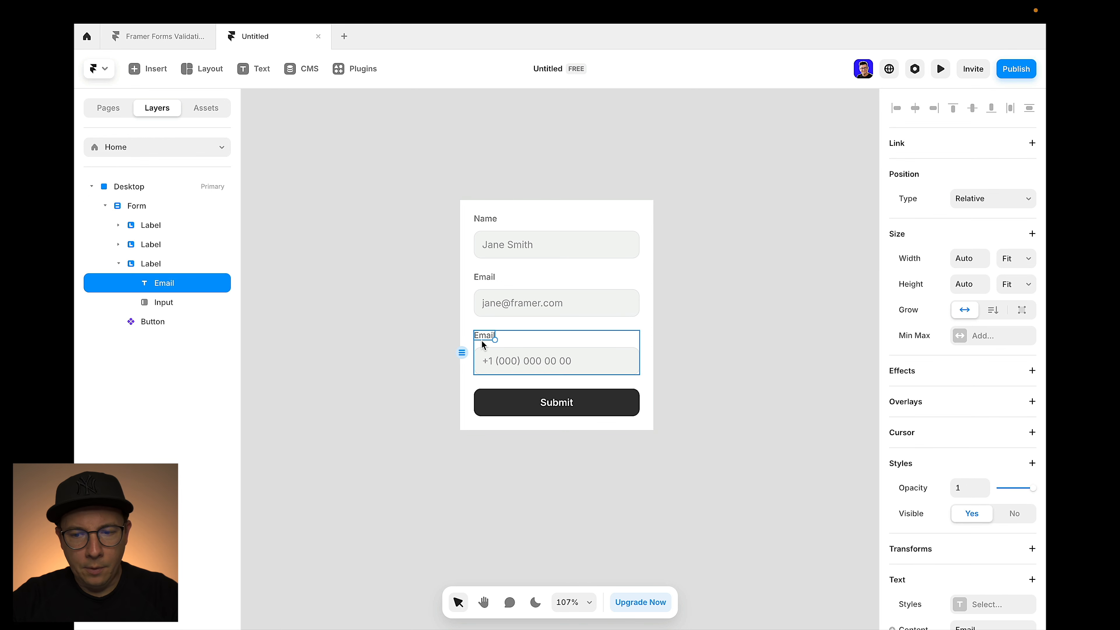
scroll(981, 430, "down", 5)
left_click(996, 432)
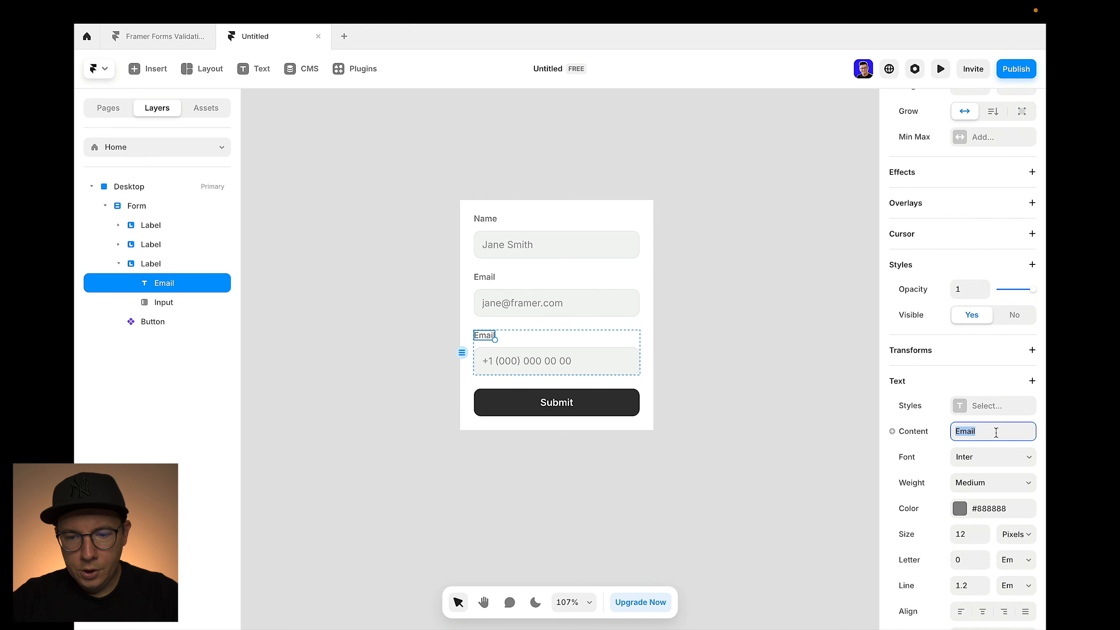
type("Pnh")
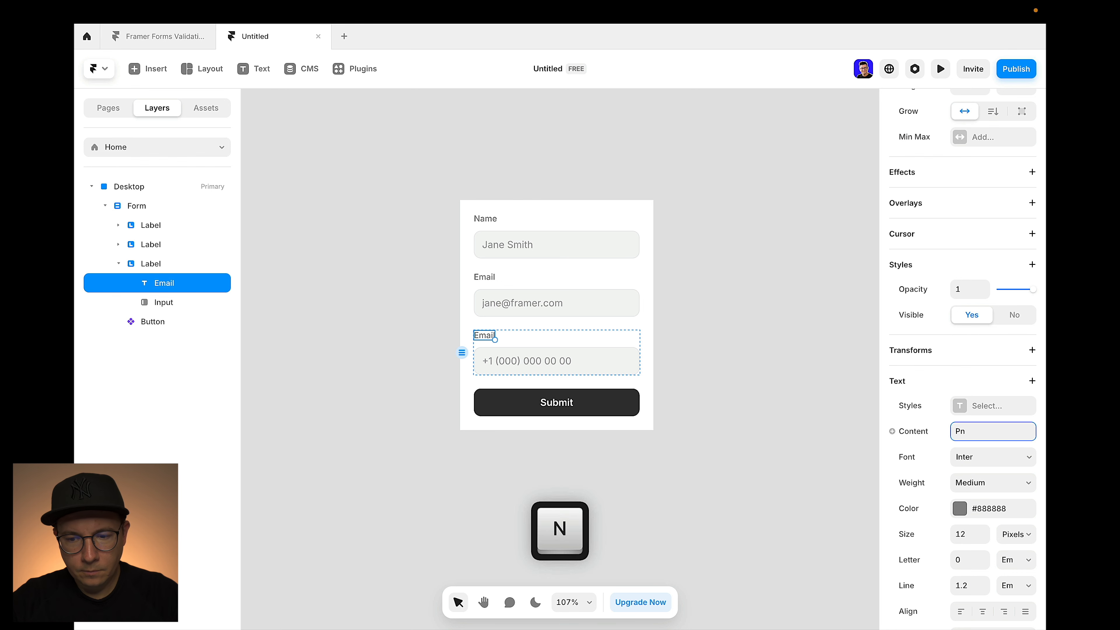
key("BackSpace")
key("BackSpace")
type("hone")
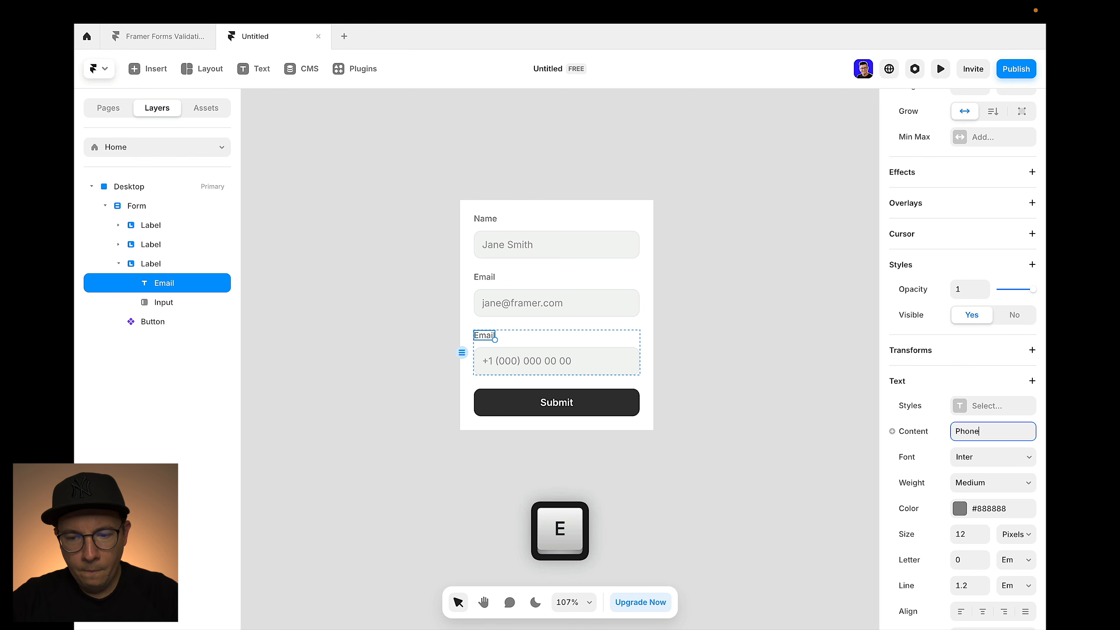
left_click(815, 322)
left_click(527, 361)
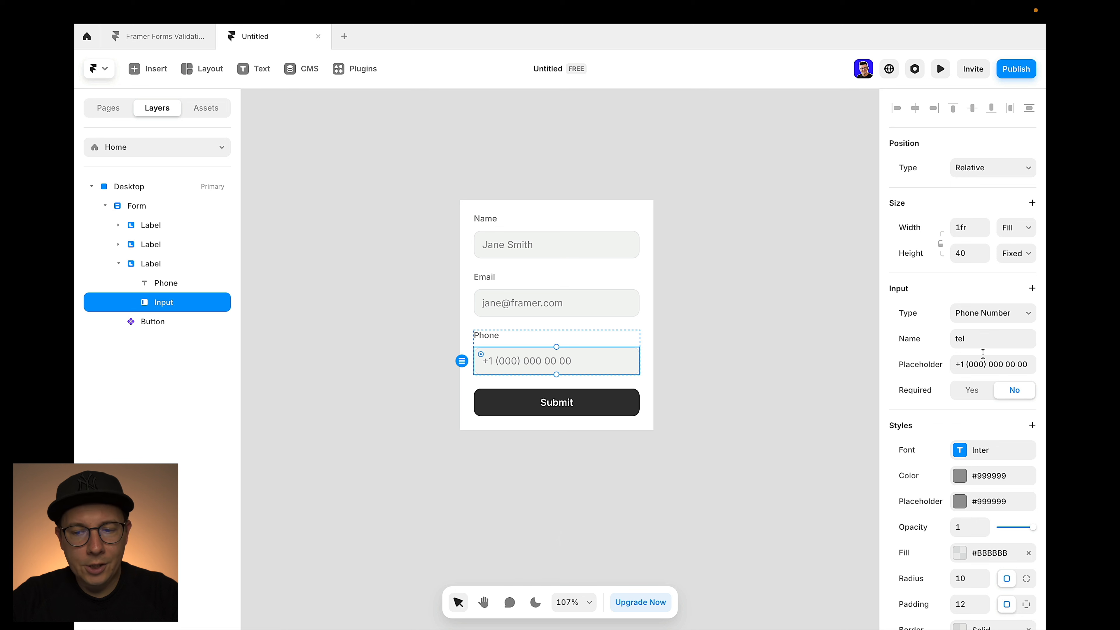
left_click(969, 367)
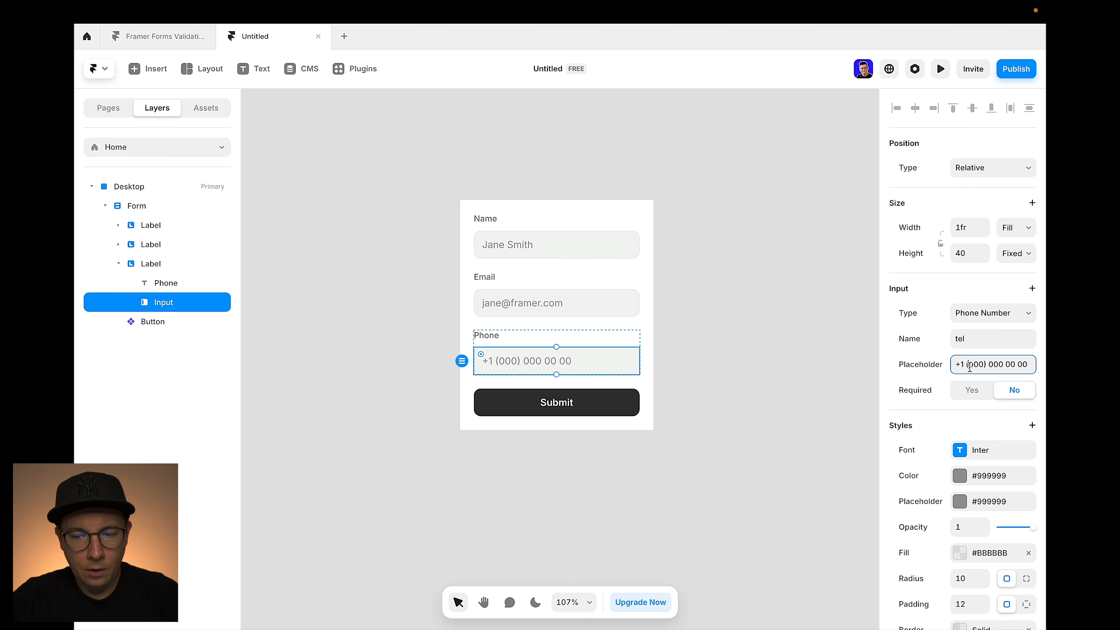
key("super+a")
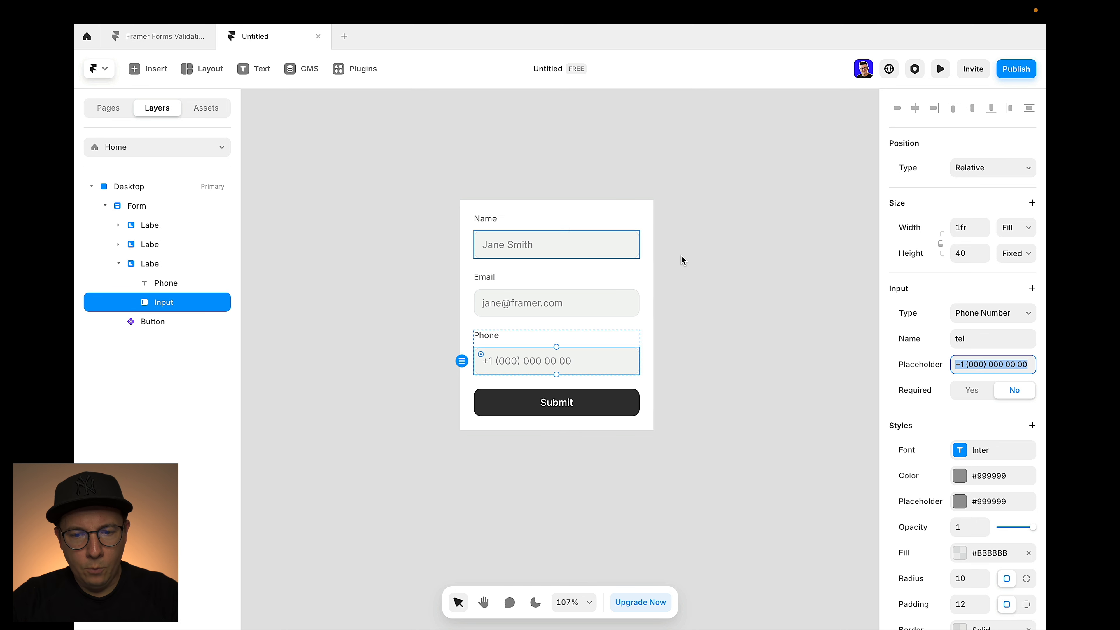
left_click(721, 256)
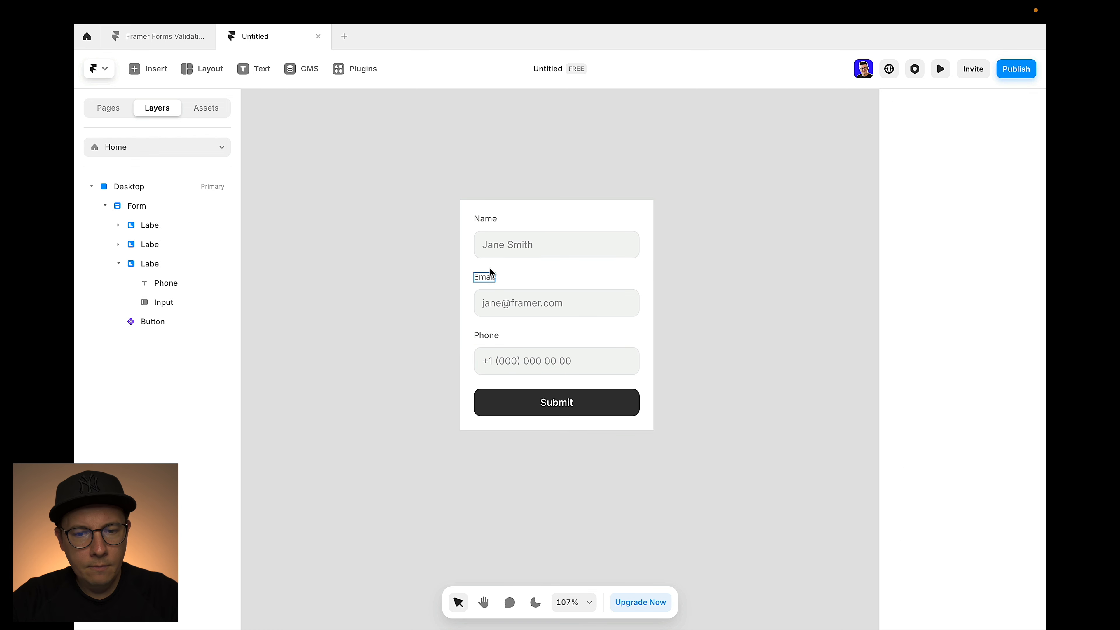
Keep the Name input as Text and change its field name to lowercase 'name'
left_click(535, 229)
left_click(486, 220)
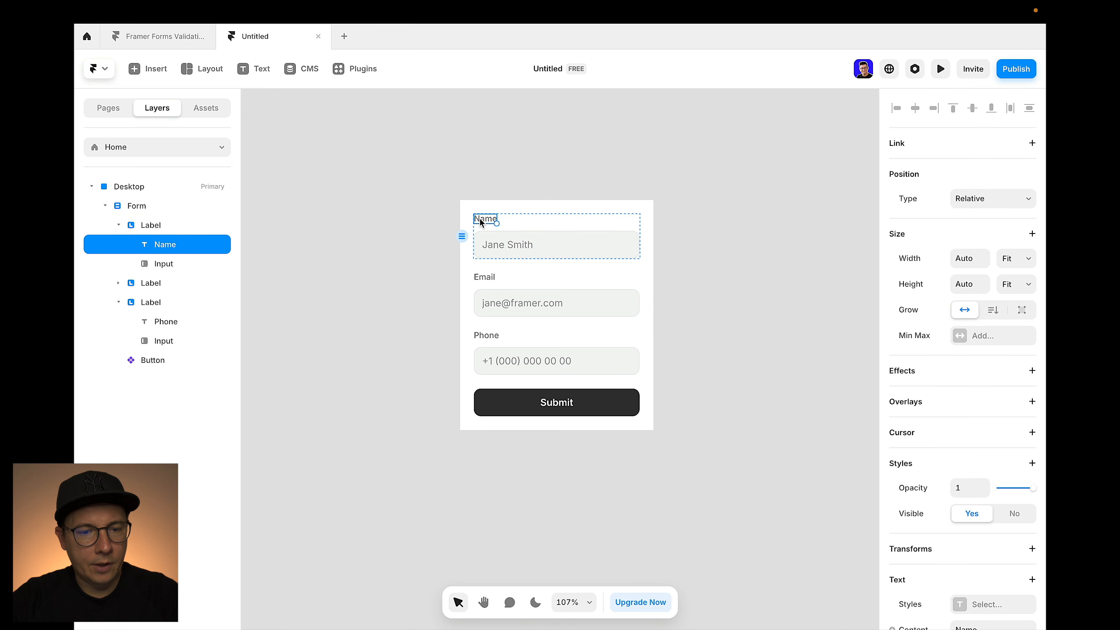
left_click(527, 250)
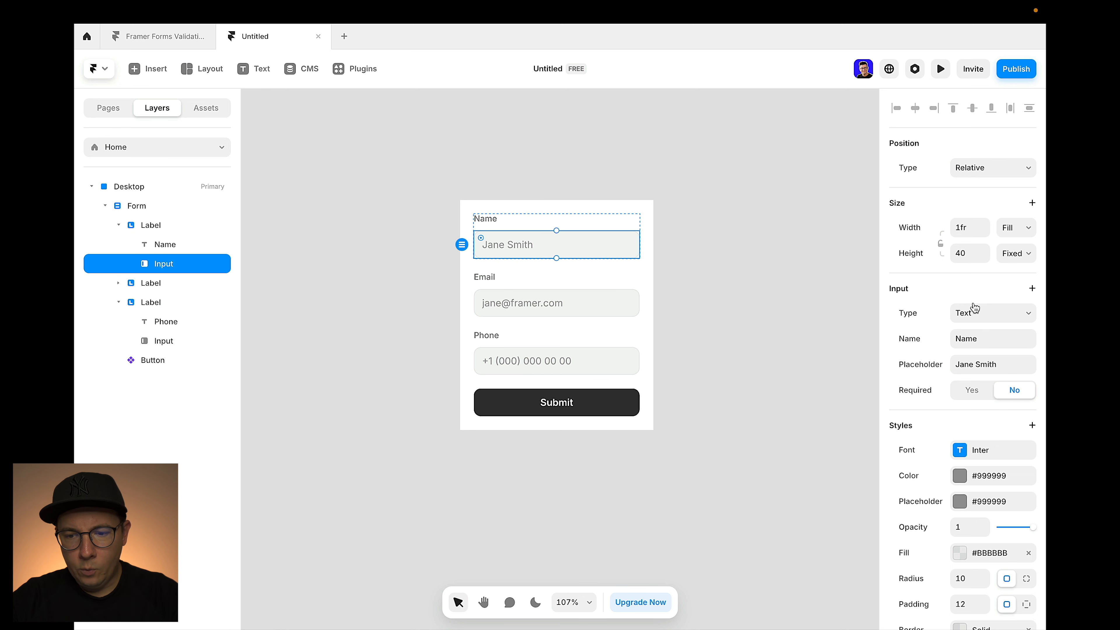
left_click(973, 314)
left_click(974, 315)
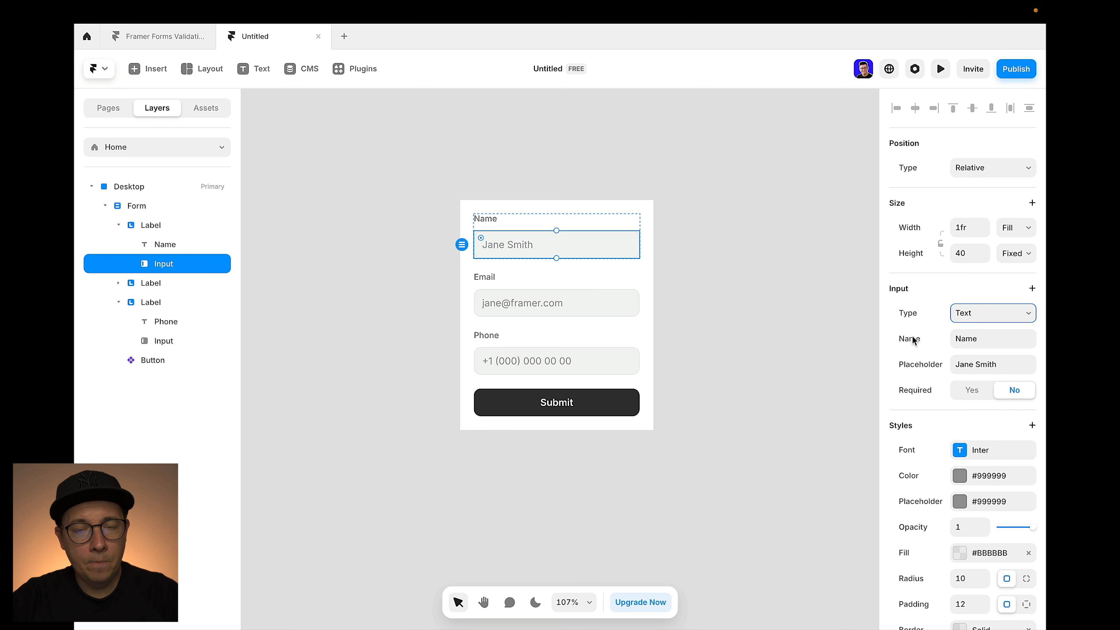
left_click(967, 338)
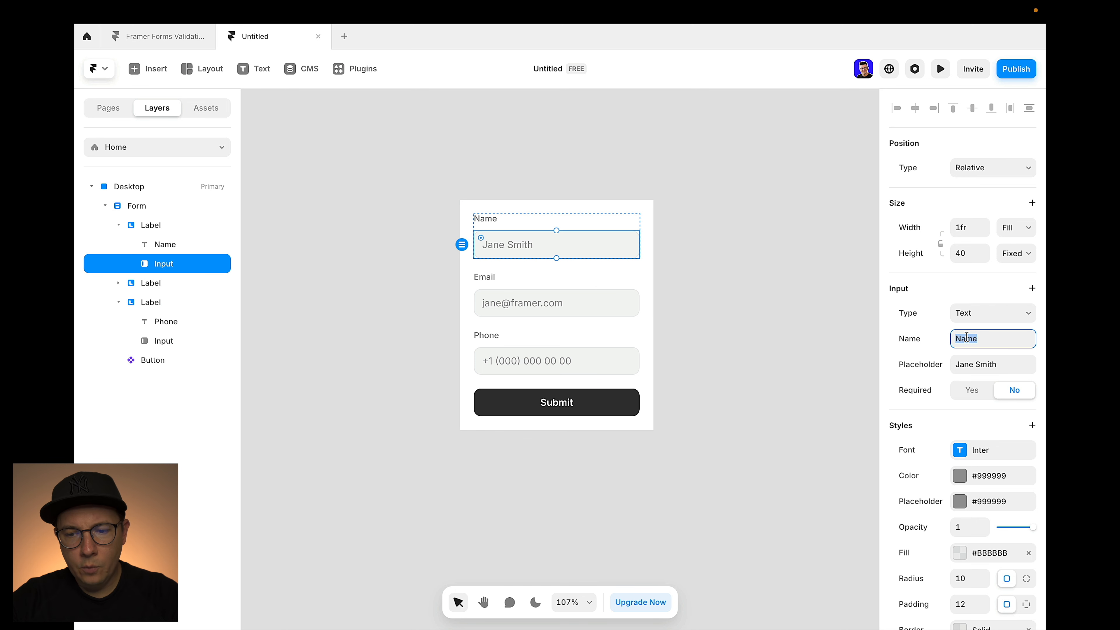
left_click(963, 340)
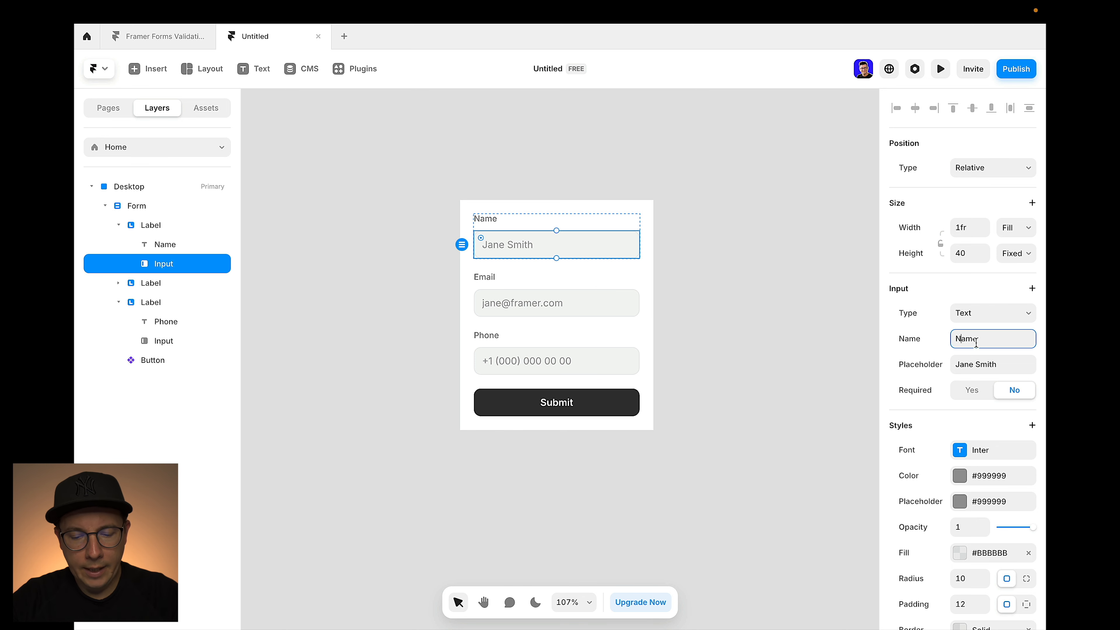
key("BackSpace")
type("n")
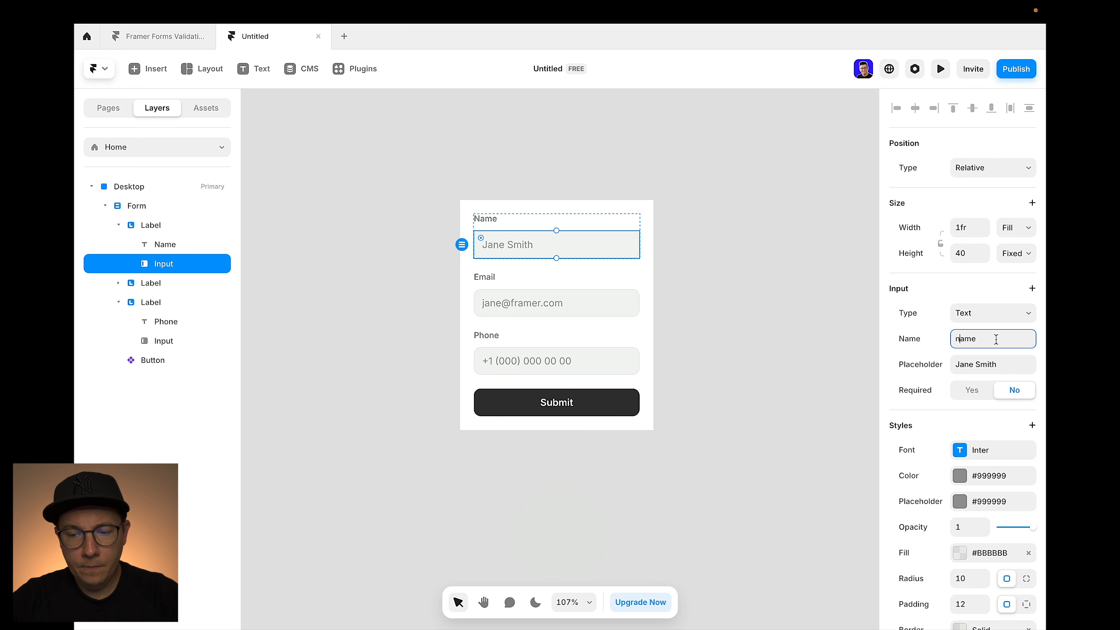
Replace the Jane Smith placeholder with 'your name'
left_click(978, 366)
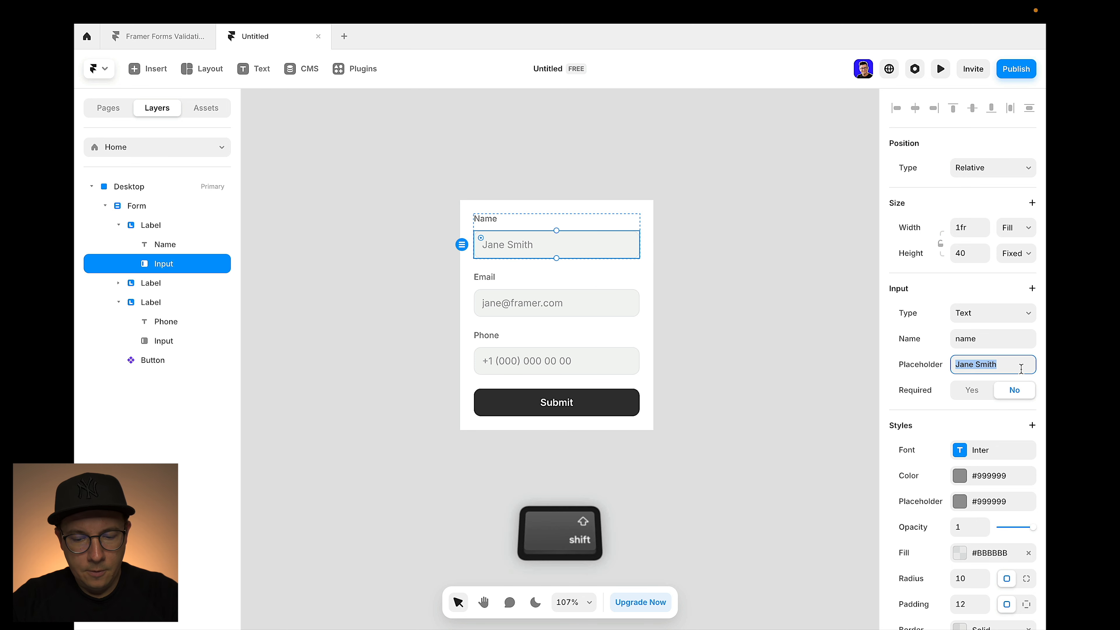
type("your name")
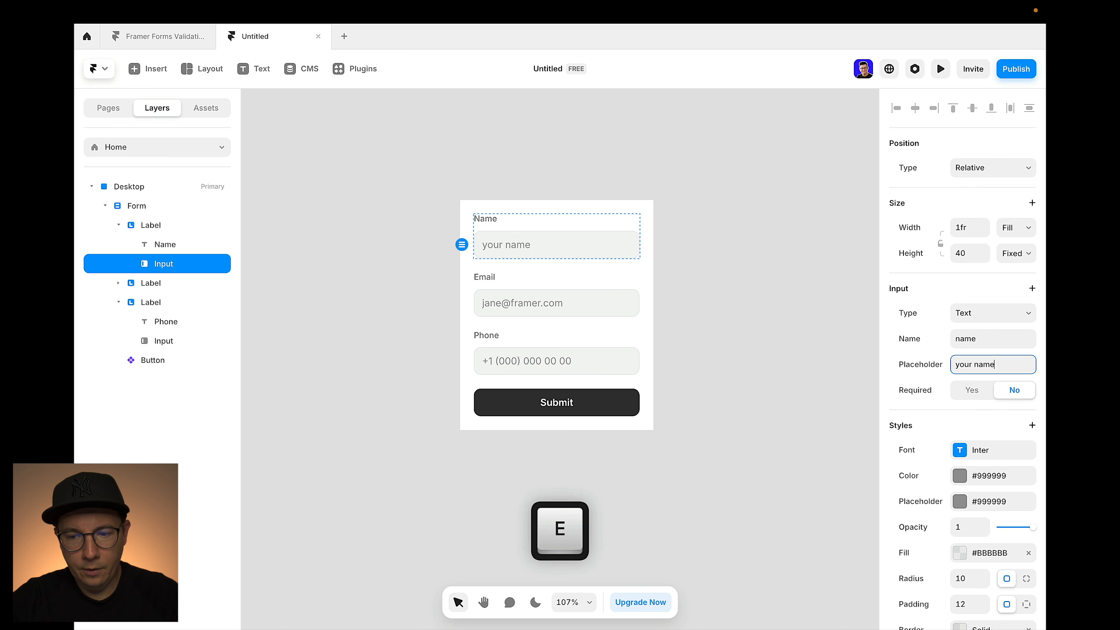
left_click(724, 240)
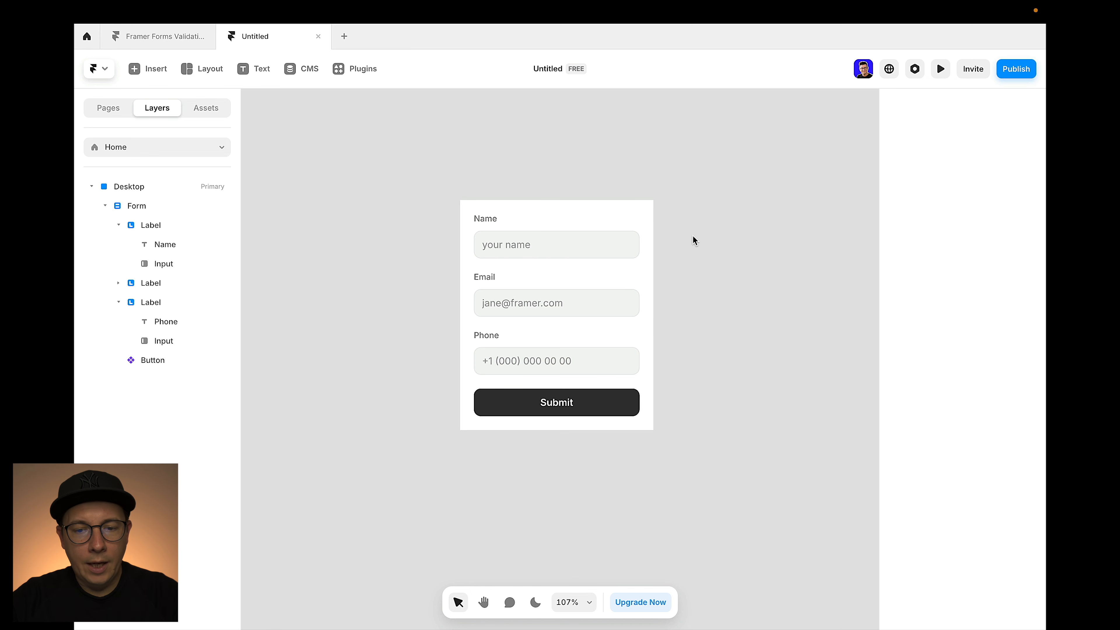
scroll(611, 172, "down", 5)
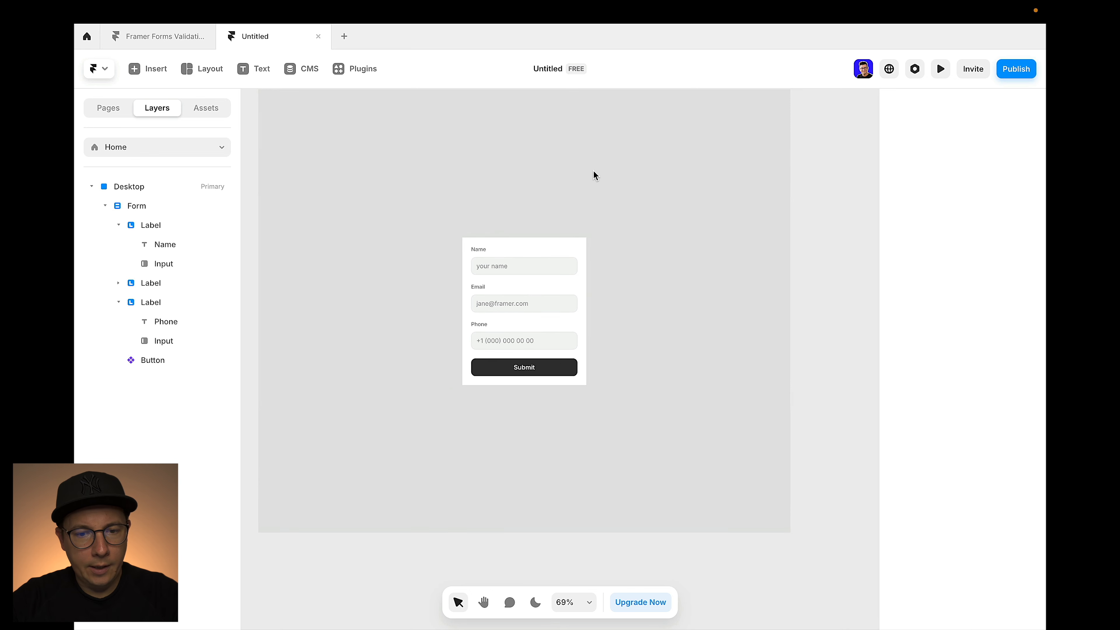
Open the live preview and type random test text into the Name and Phone fields
left_click(293, 126)
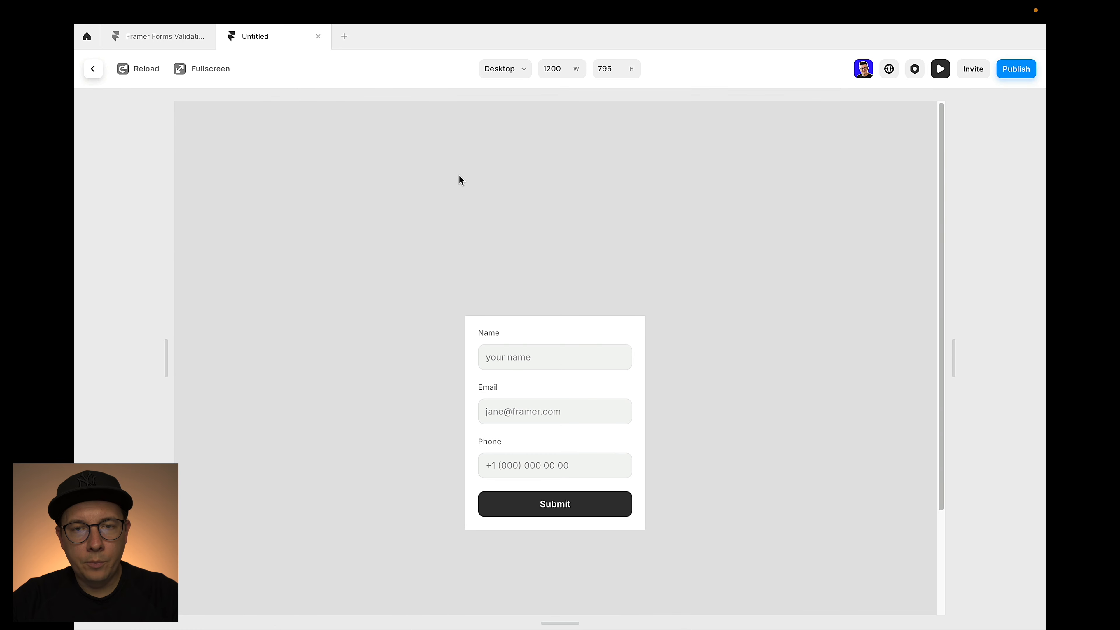
left_click(527, 358)
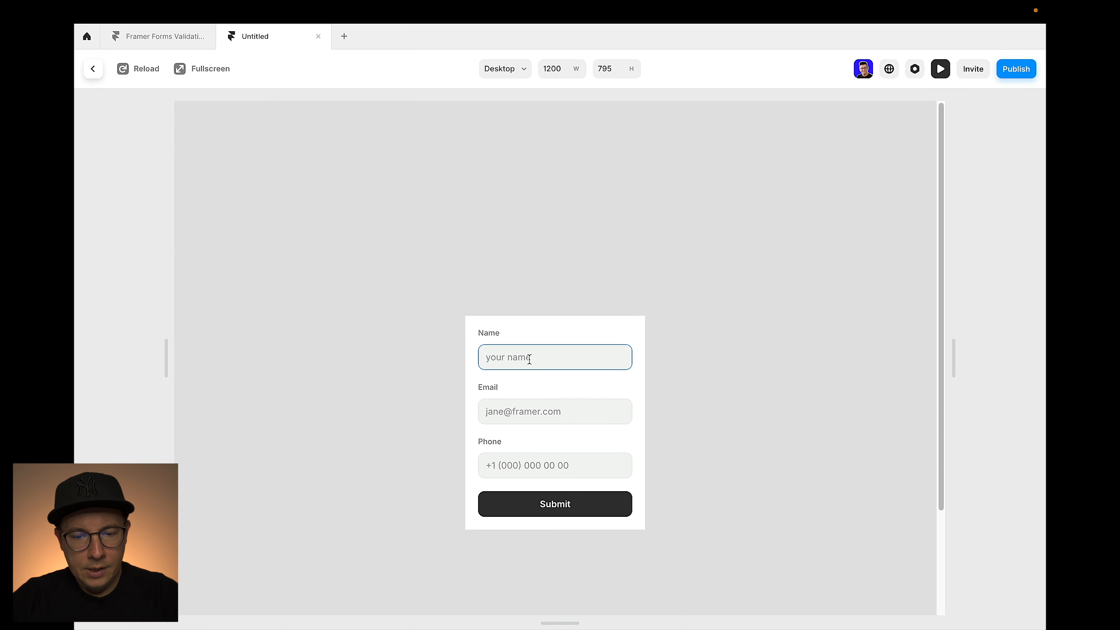
type("jklj")
type("2i3j90ejklan iqojdi2033j jodpjjo")
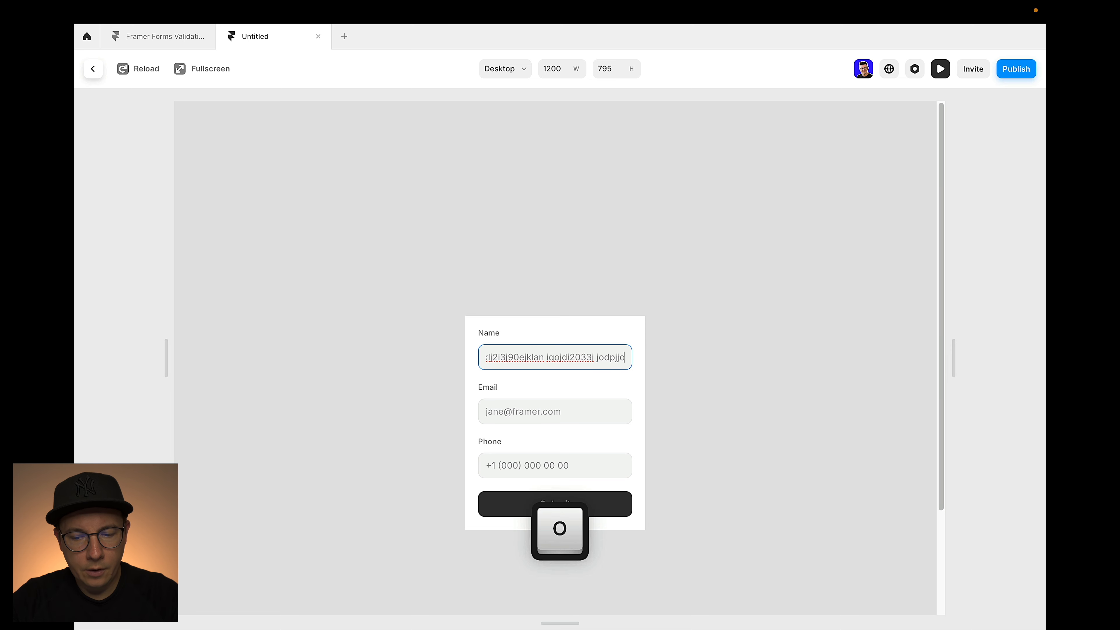
type(" =====")
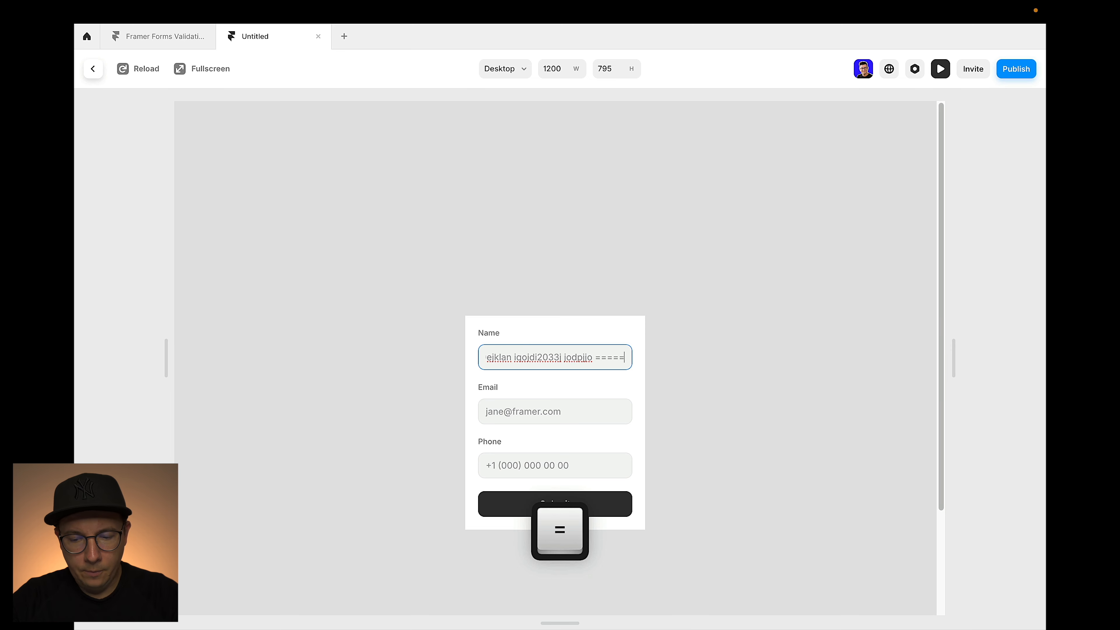
type(" ====++")
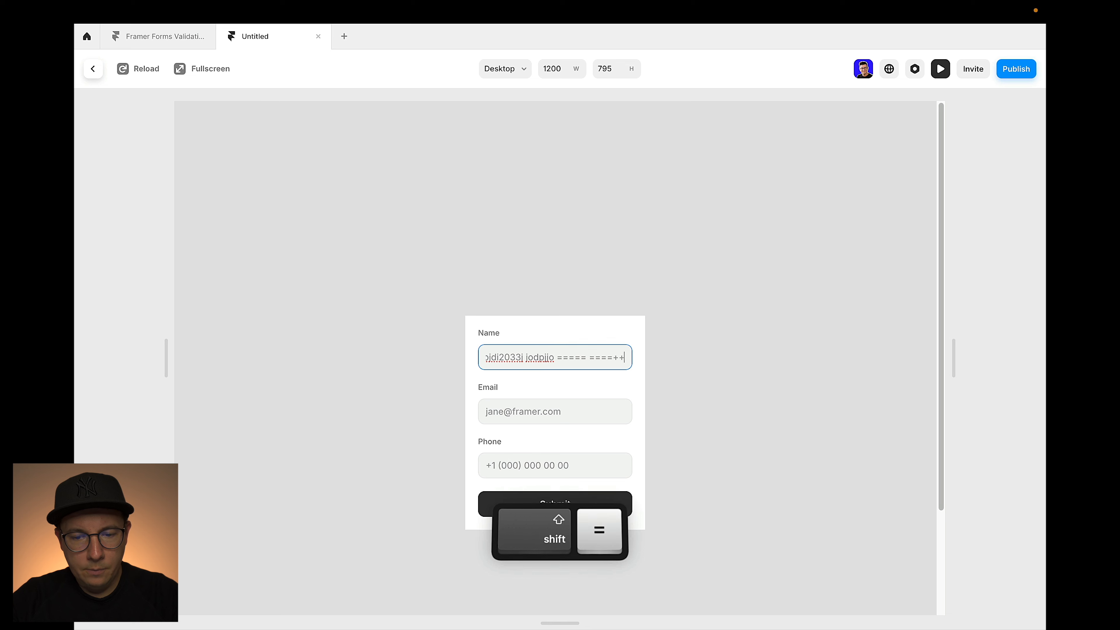
type("+2")
left_click(531, 230)
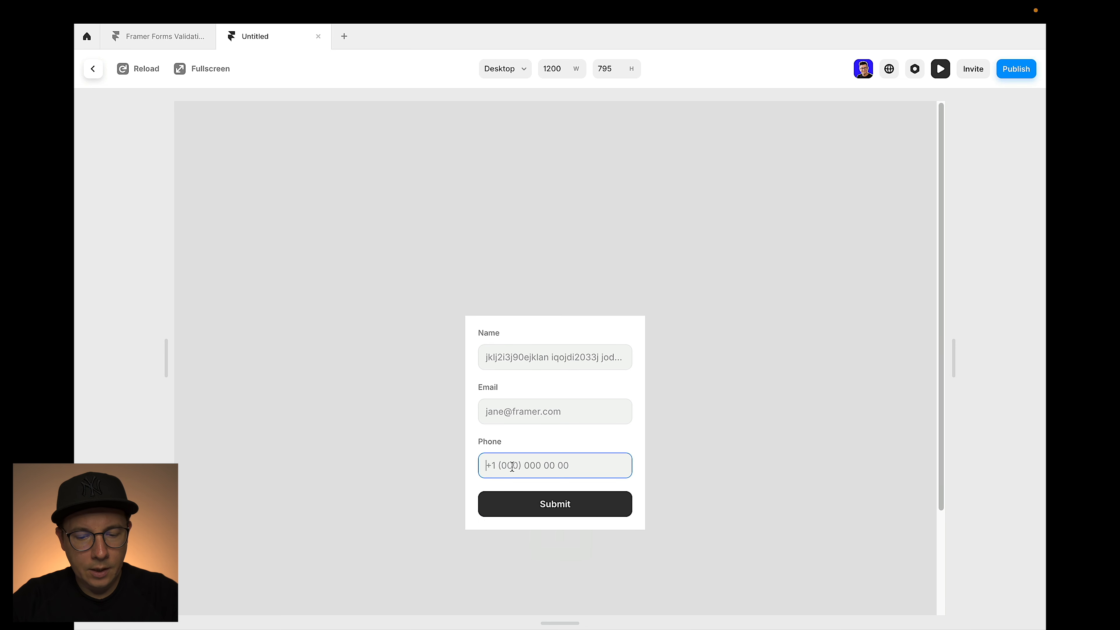
type("nji20j3ijdaklnedlaknln")
type("jlkn j2930ie++")
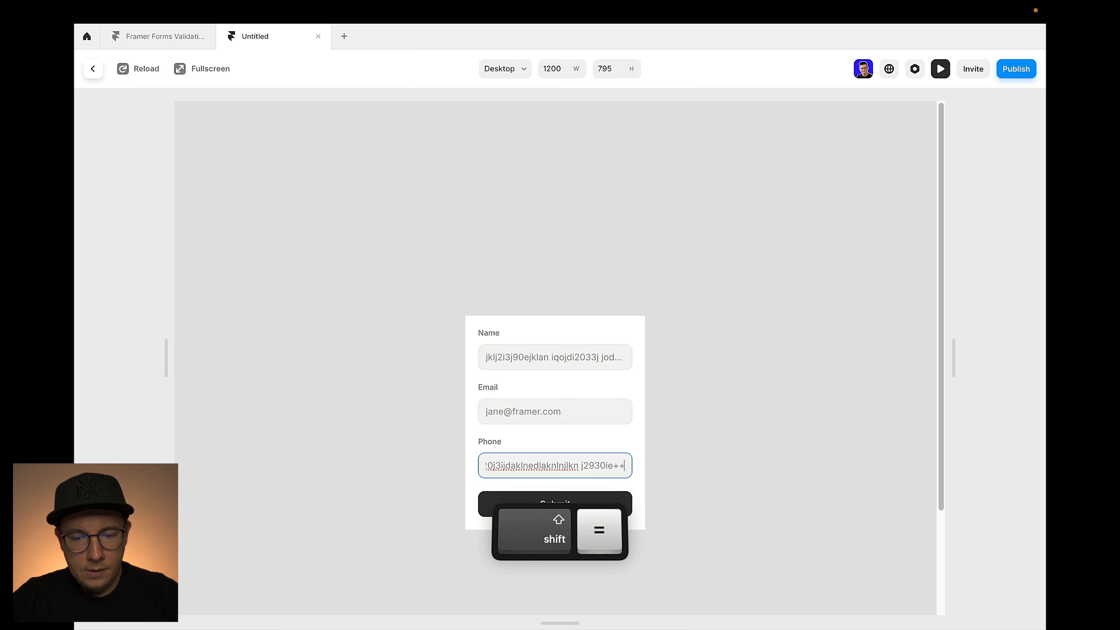
type(" 3ekqope")
left_click(677, 291)
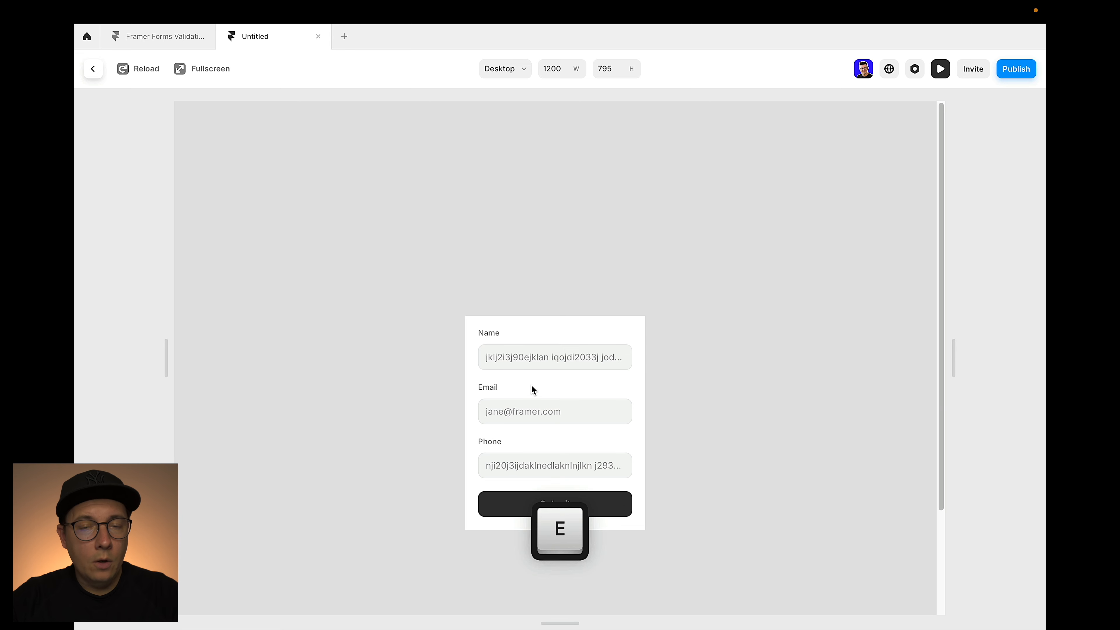